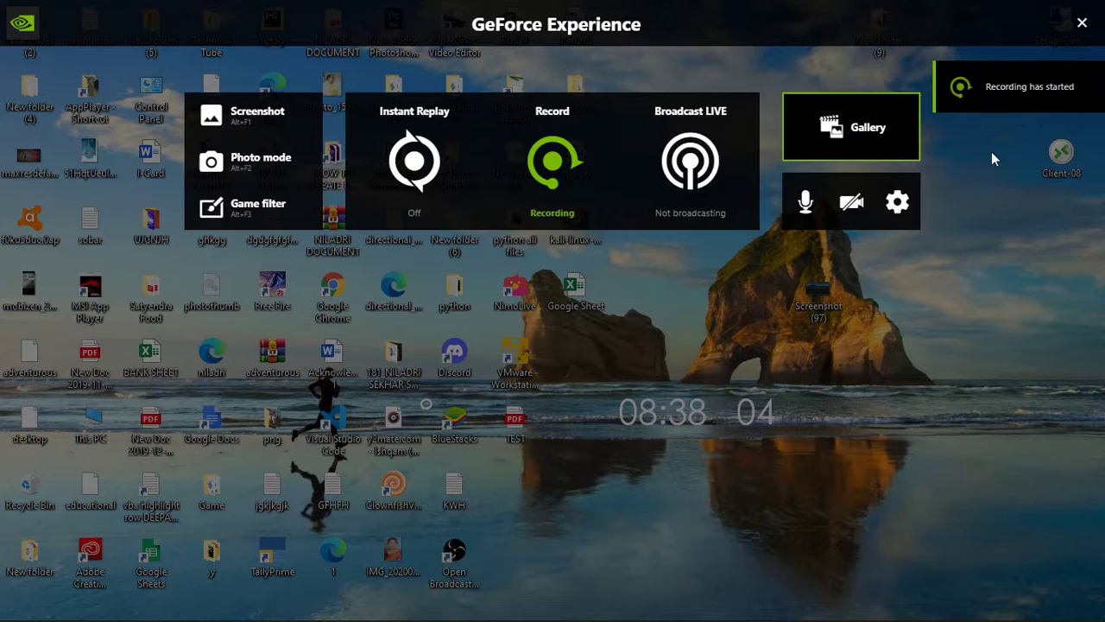
Close the GeForce Experience overlay and bring up Windows search.
left_click(1082, 24)
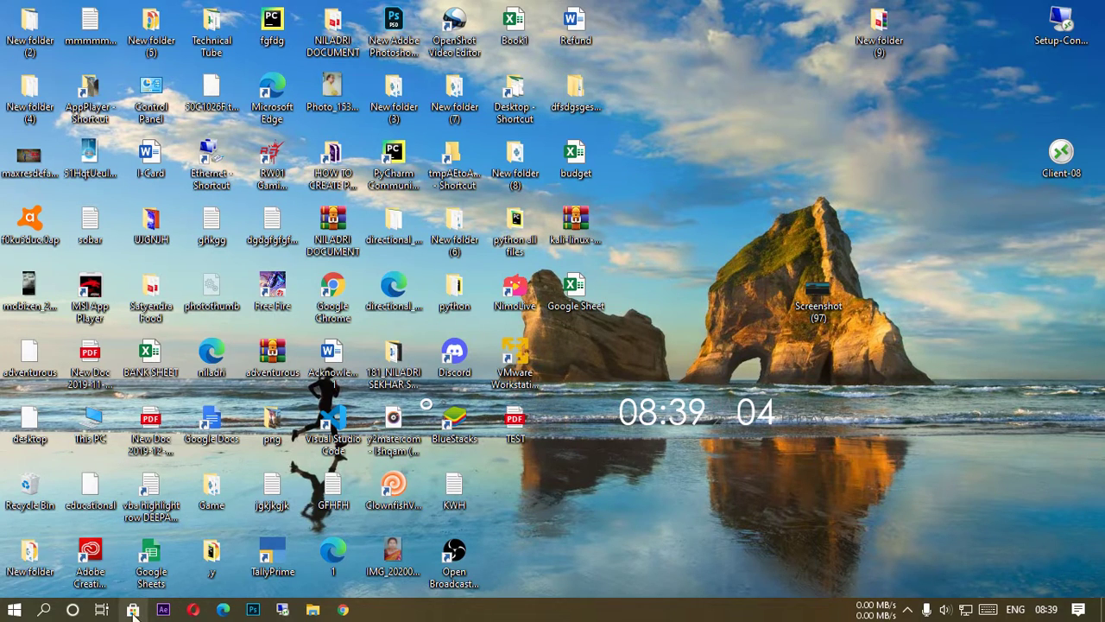
left_click(45, 609)
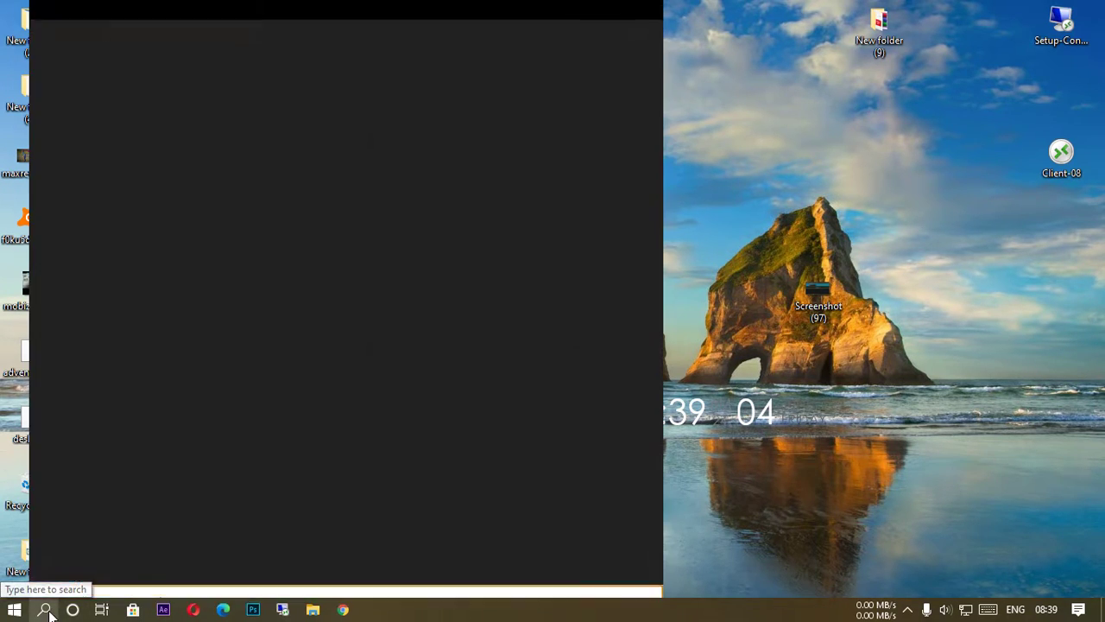
Launch Excel with a blank workbook and enter headers SL No, Code and Barcode in E5:G5.
left_click(375, 147)
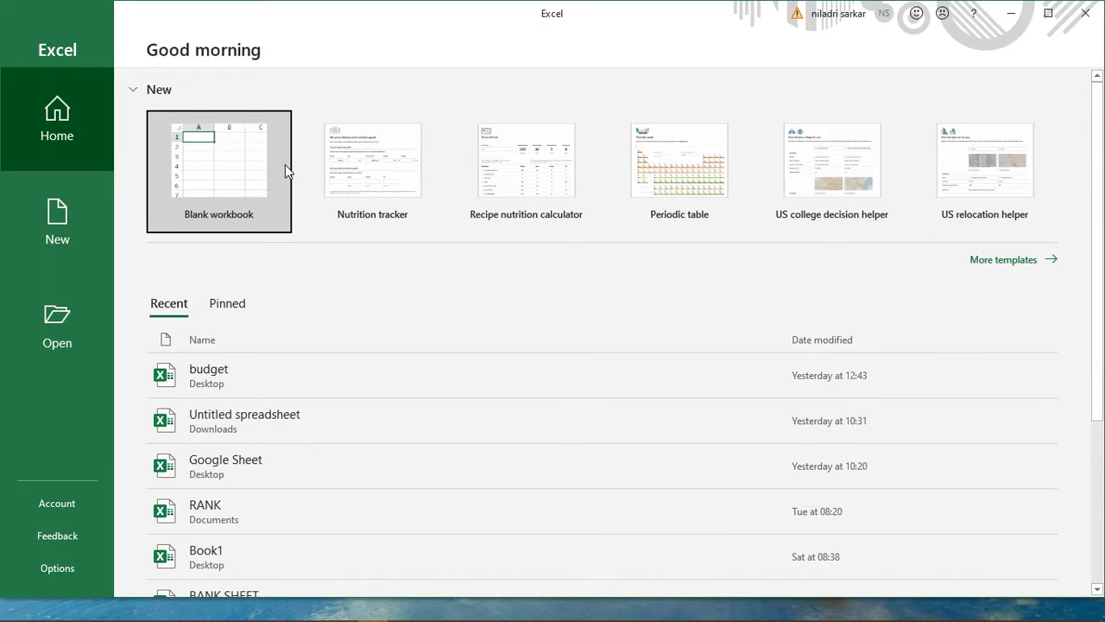
left_click(259, 170)
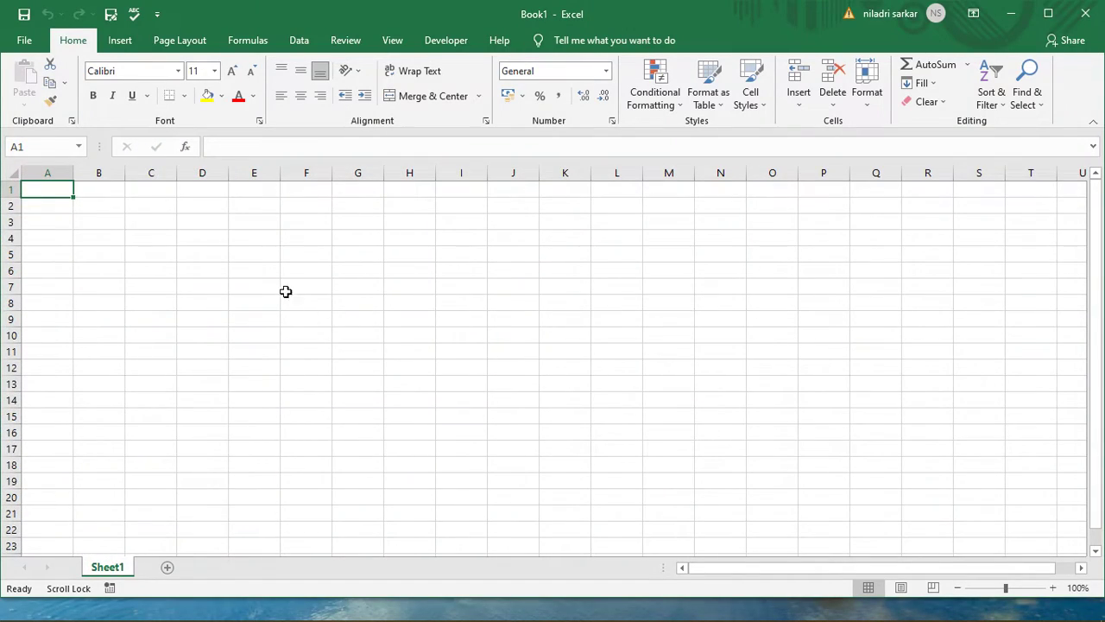
left_click(273, 256)
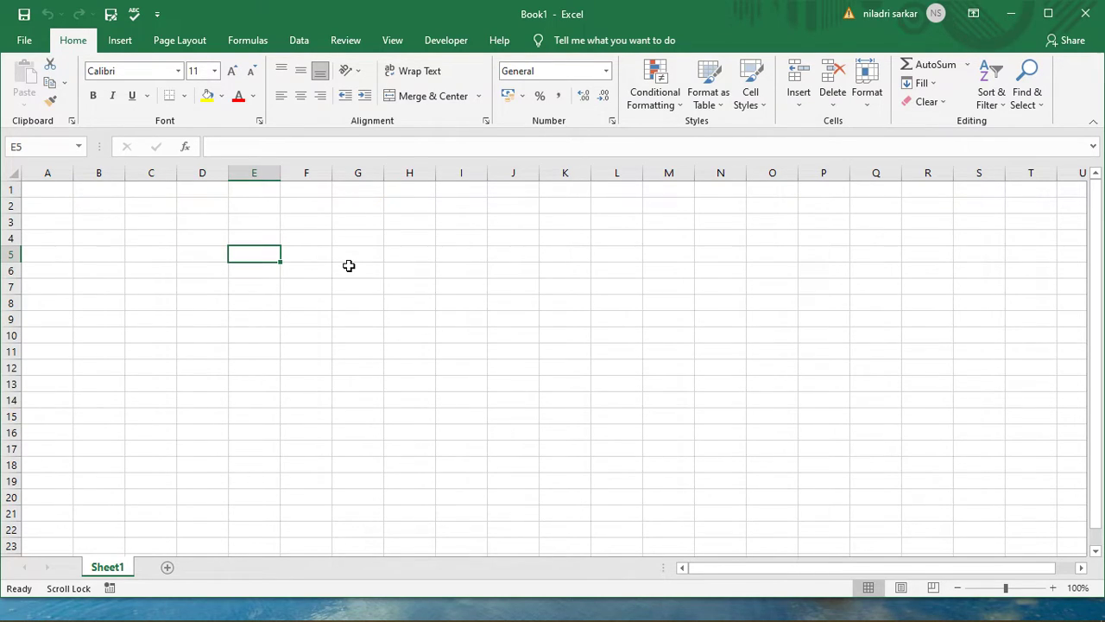
type("SL No")
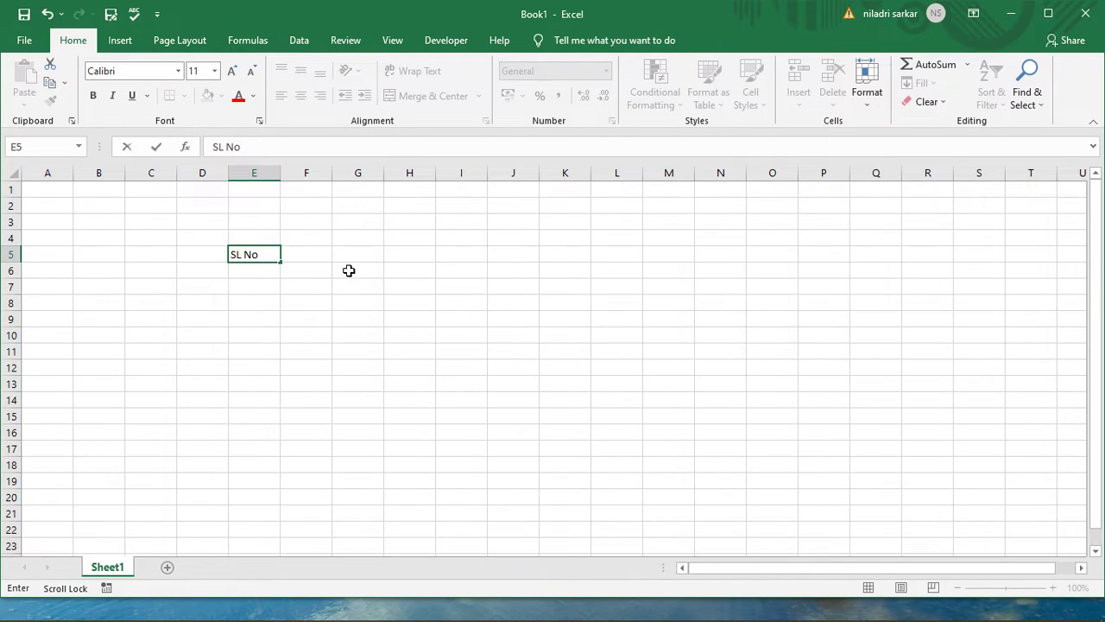
left_click(318, 261)
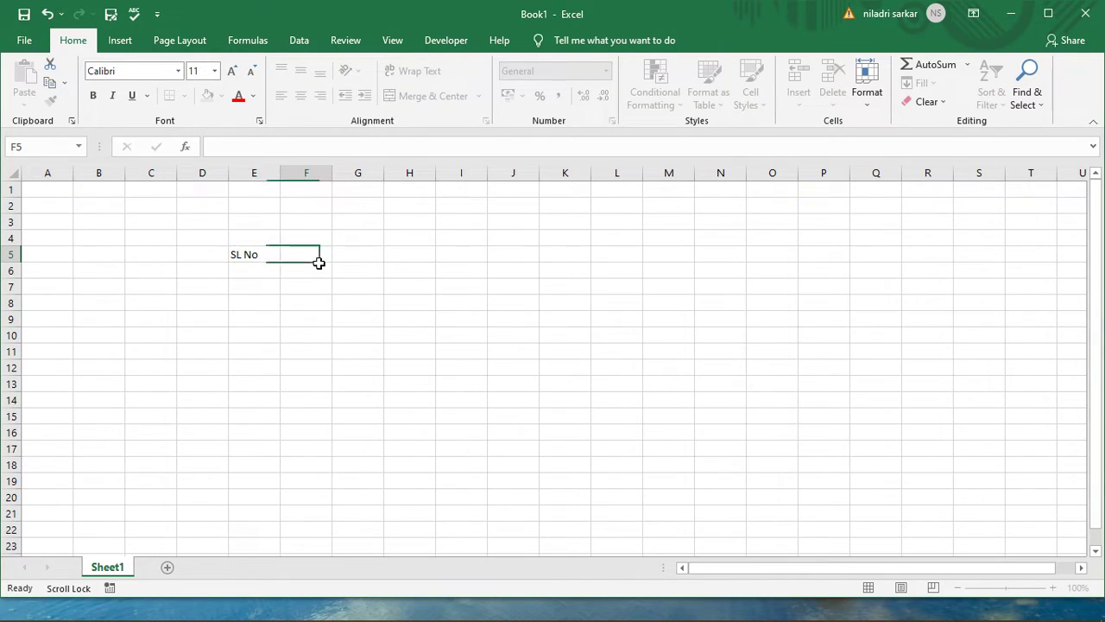
type("Code")
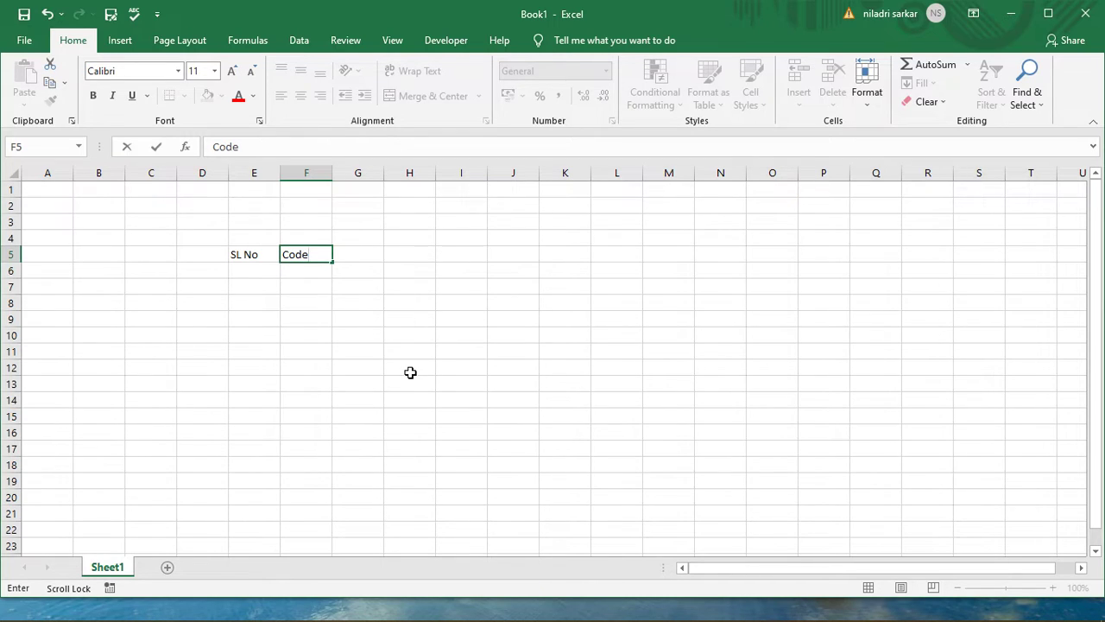
left_click(365, 258)
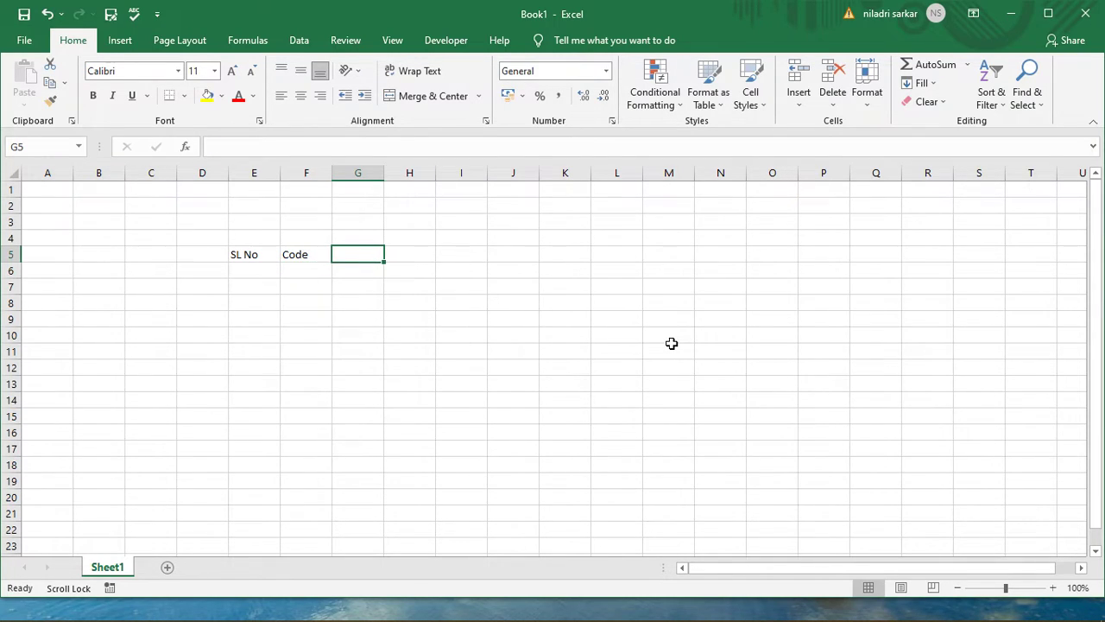
type("Barcode")
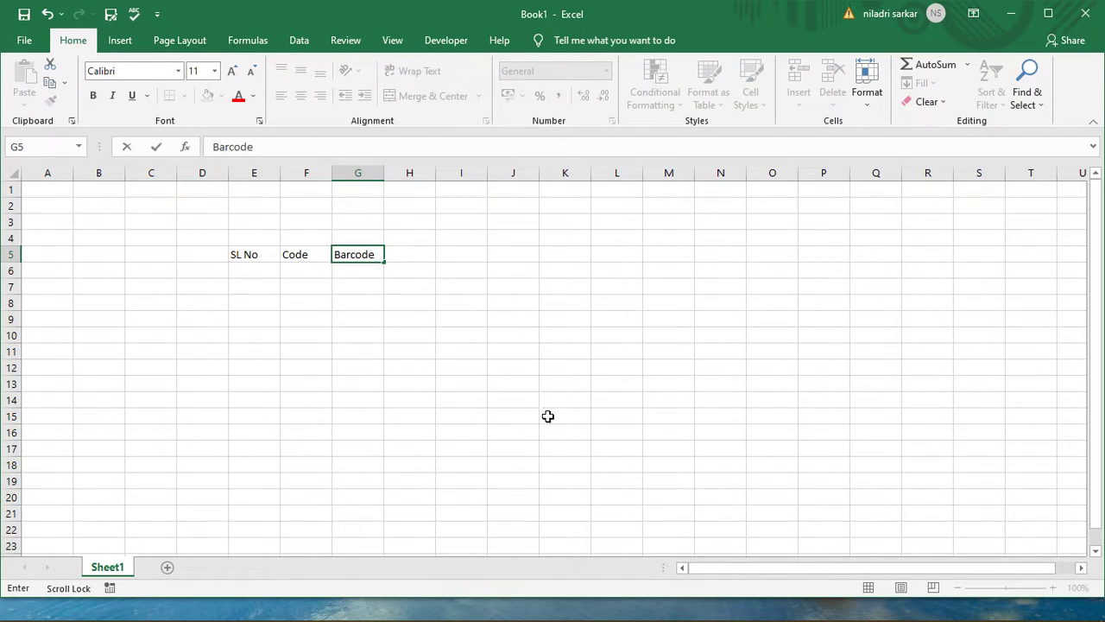
Narrow column E, fit column F to Code, widen column G to 22.43, and select E5:G5.
left_click_drag(530, 454, 527, 414)
left_click_drag(279, 181, 267, 182)
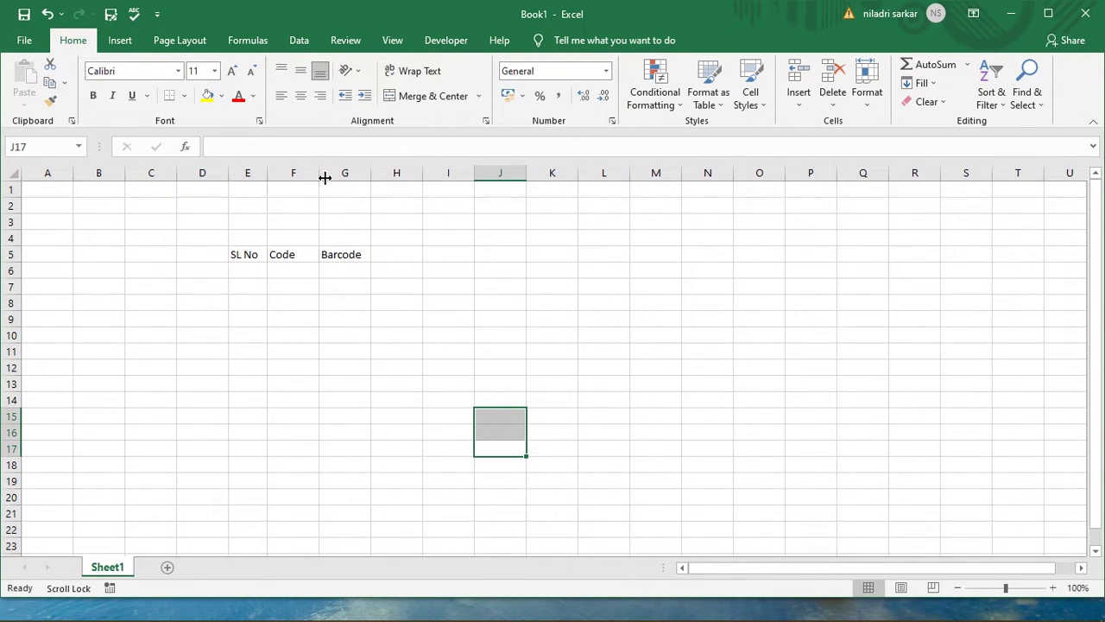
left_click_drag(319, 177, 404, 181)
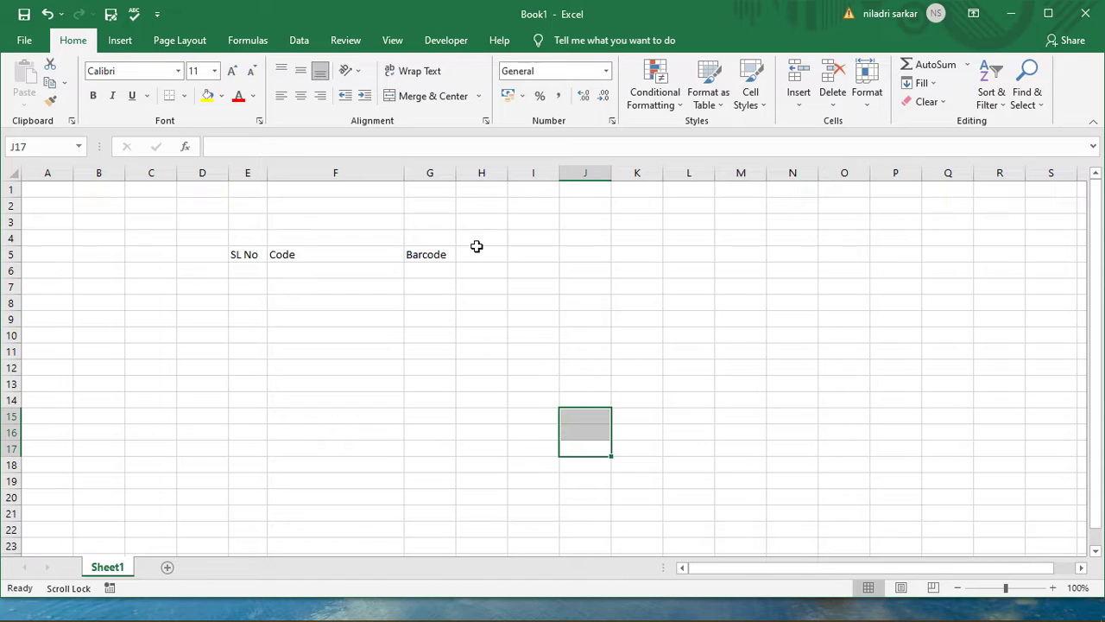
left_click_drag(404, 177, 355, 186)
left_click_drag(455, 181, 506, 195)
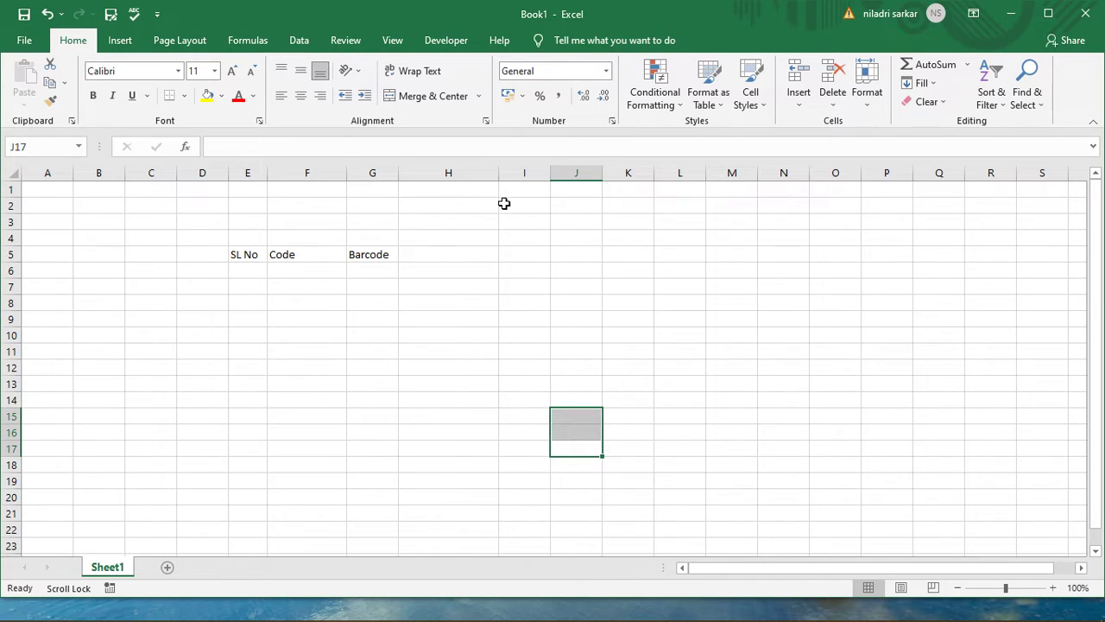
left_click_drag(507, 182, 464, 191)
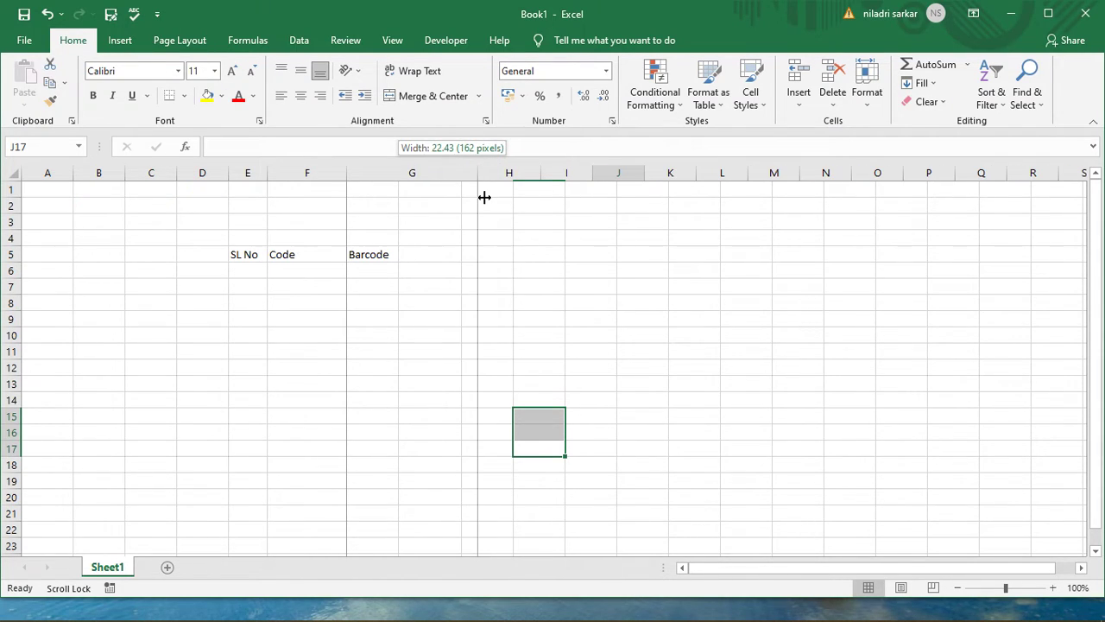
left_click_drag(465, 191, 480, 194)
left_click_drag(245, 254, 375, 254)
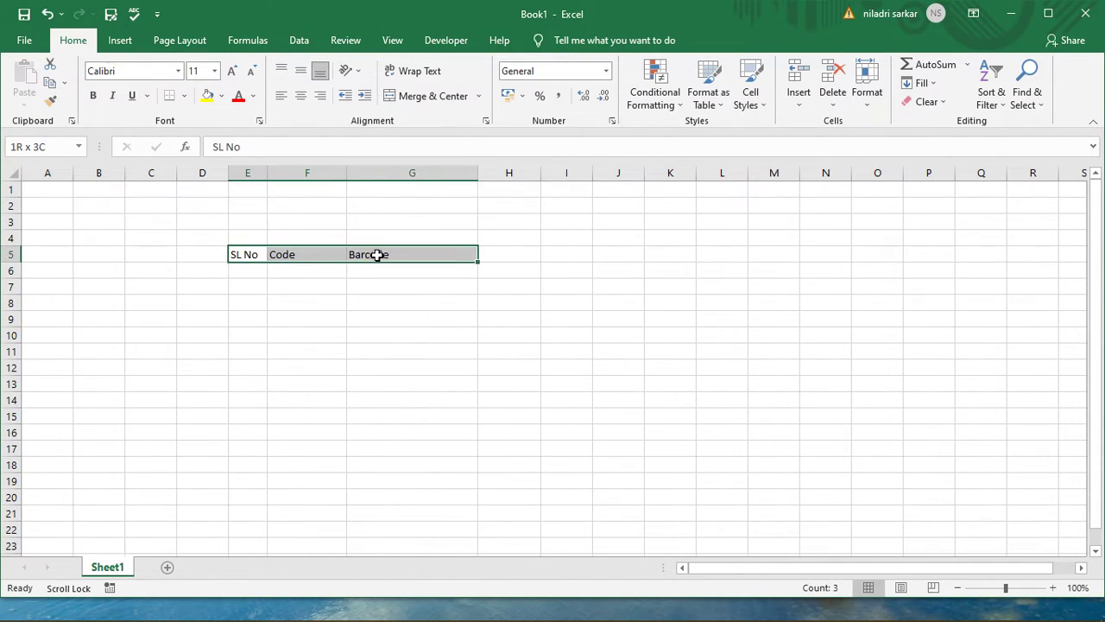
Make the E5:G5 headers bold and centred.
left_click(93, 99)
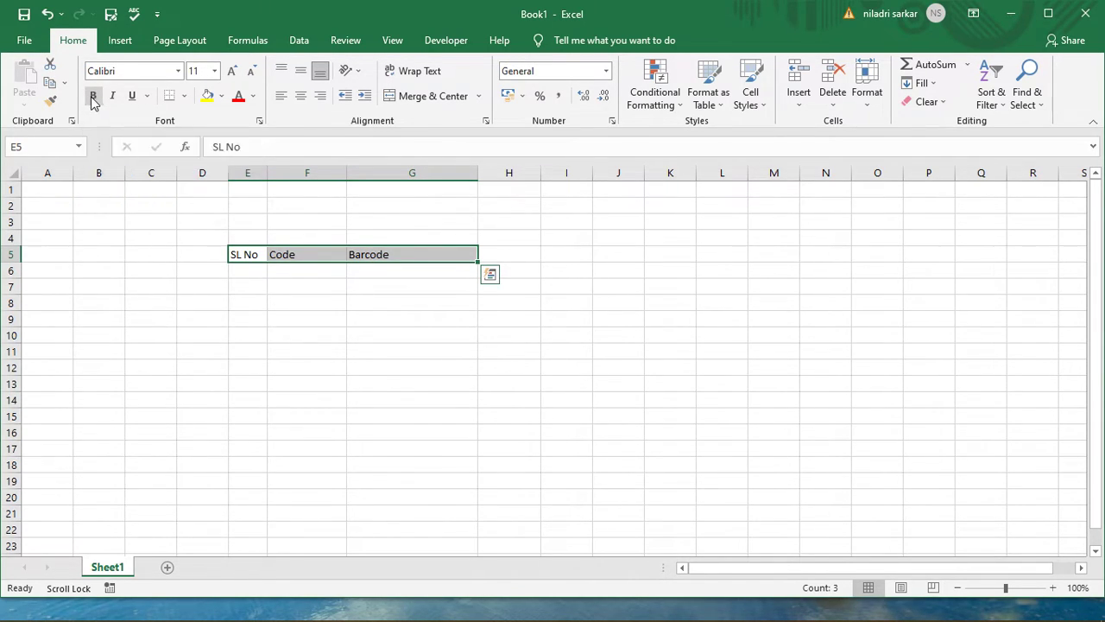
left_click(301, 96)
left_click(496, 389)
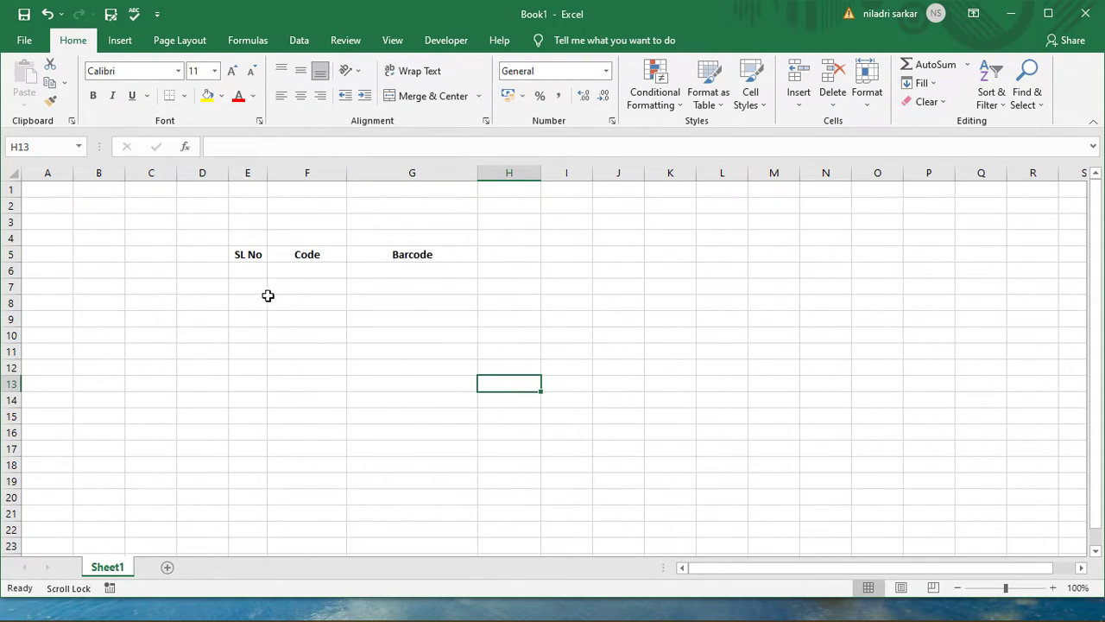
Enter serial numbers 1, 2 and 3 in E6:E8 and centre them.
left_click(250, 274)
type("1")
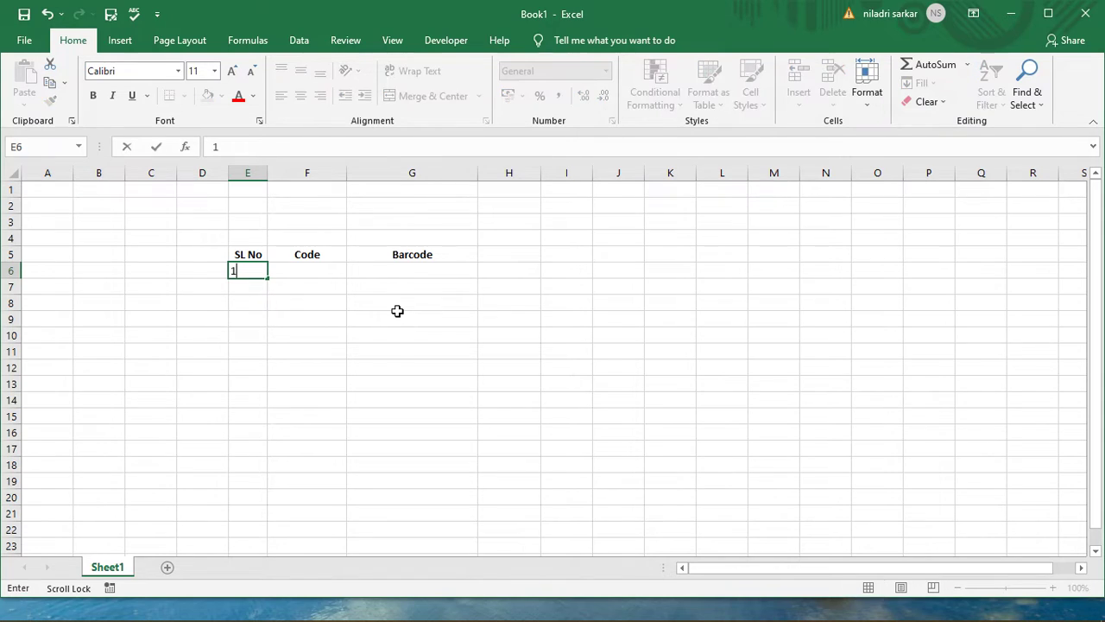
scroll(397, 311, "down", 1)
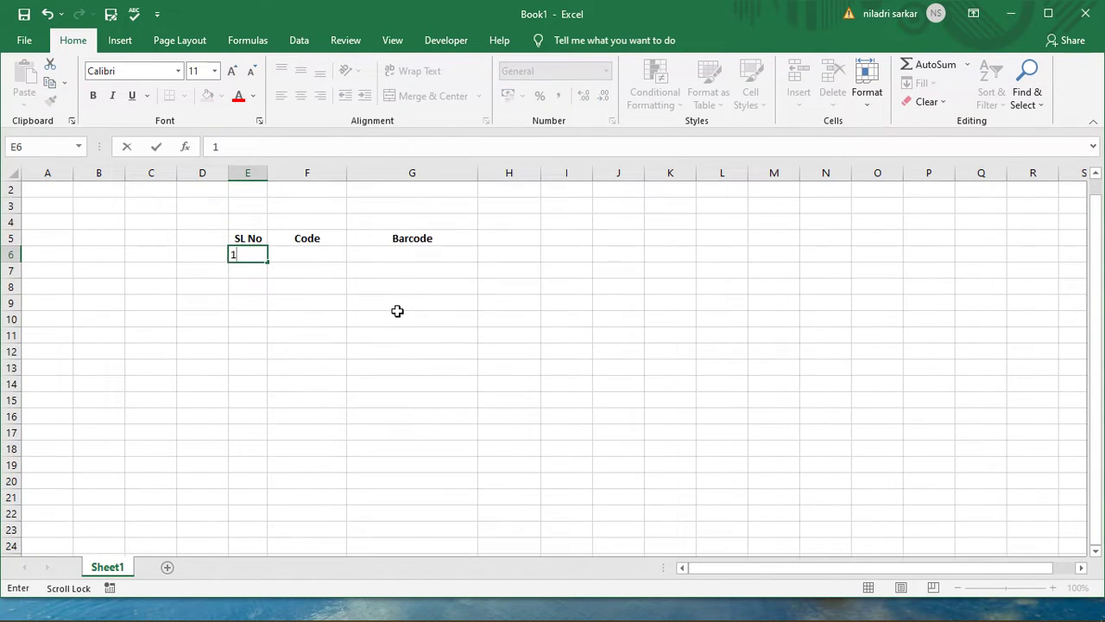
scroll(364, 332, "up", 1)
key("Return")
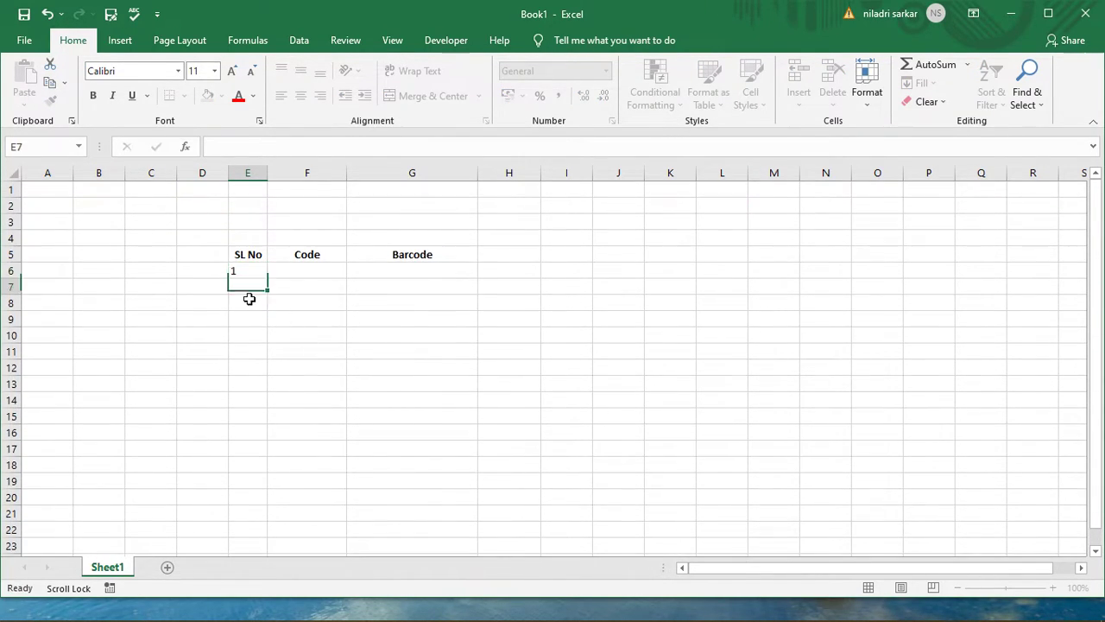
type("2")
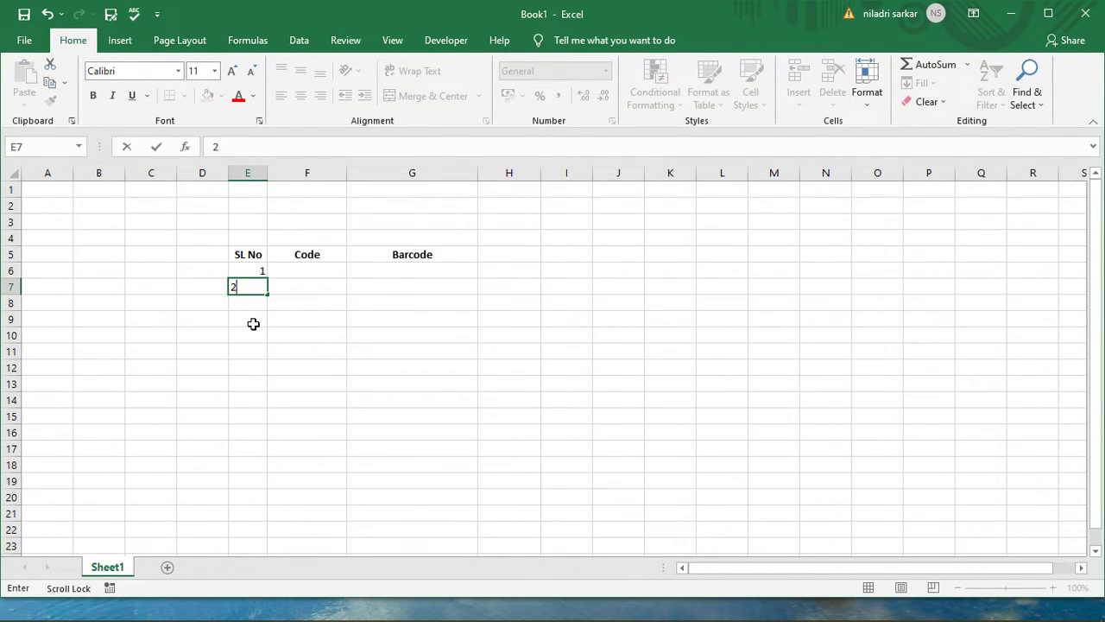
key("Return")
type("3")
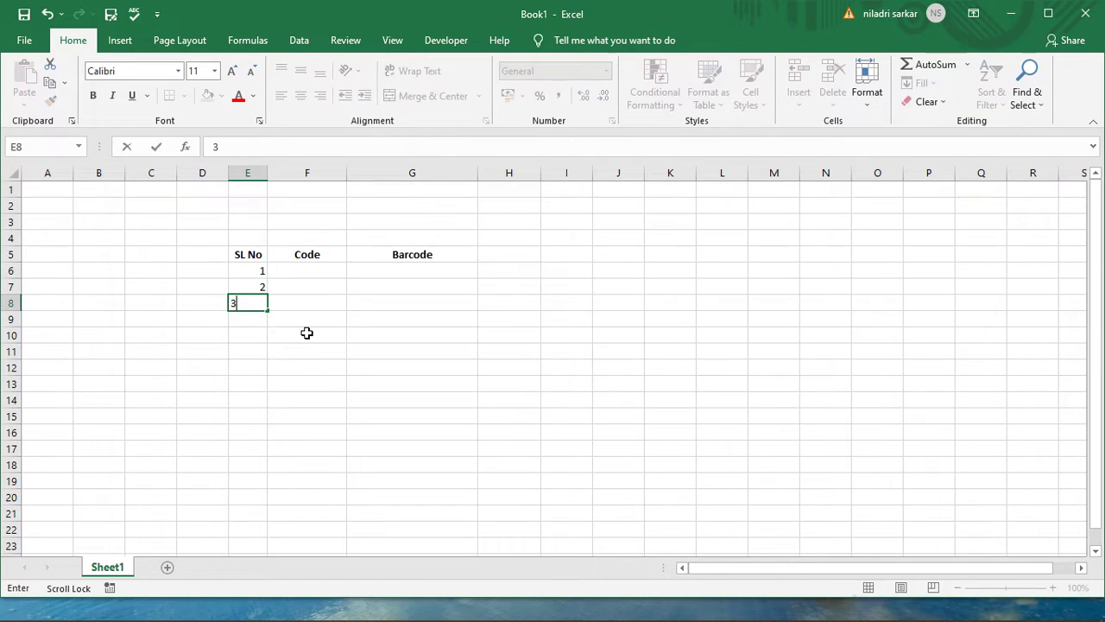
left_click(382, 381)
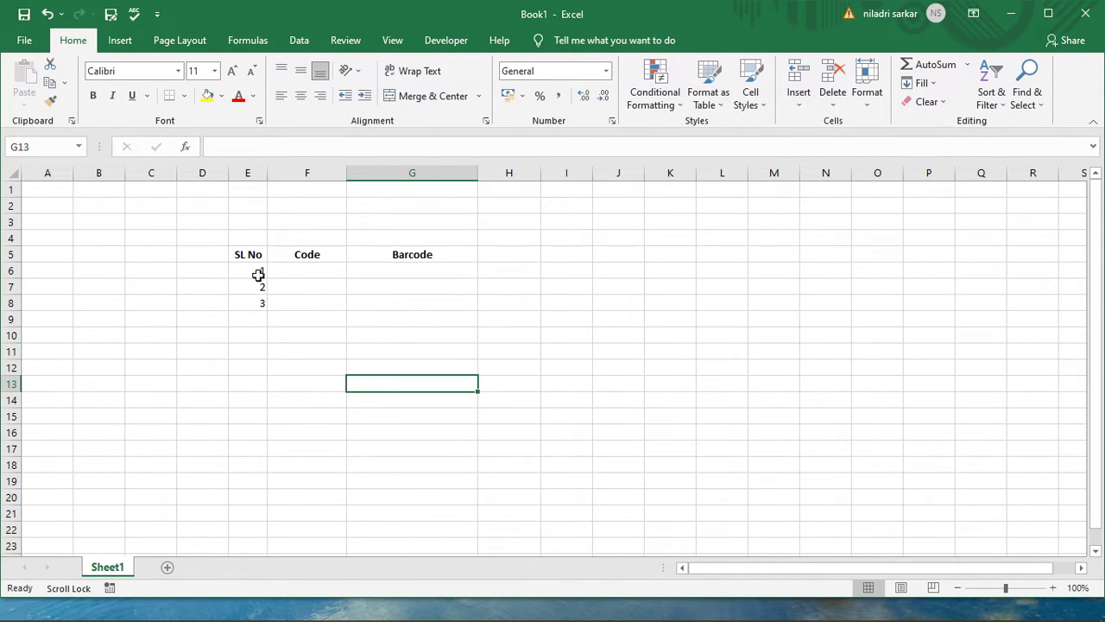
left_click_drag(255, 272, 254, 303)
left_click(301, 96)
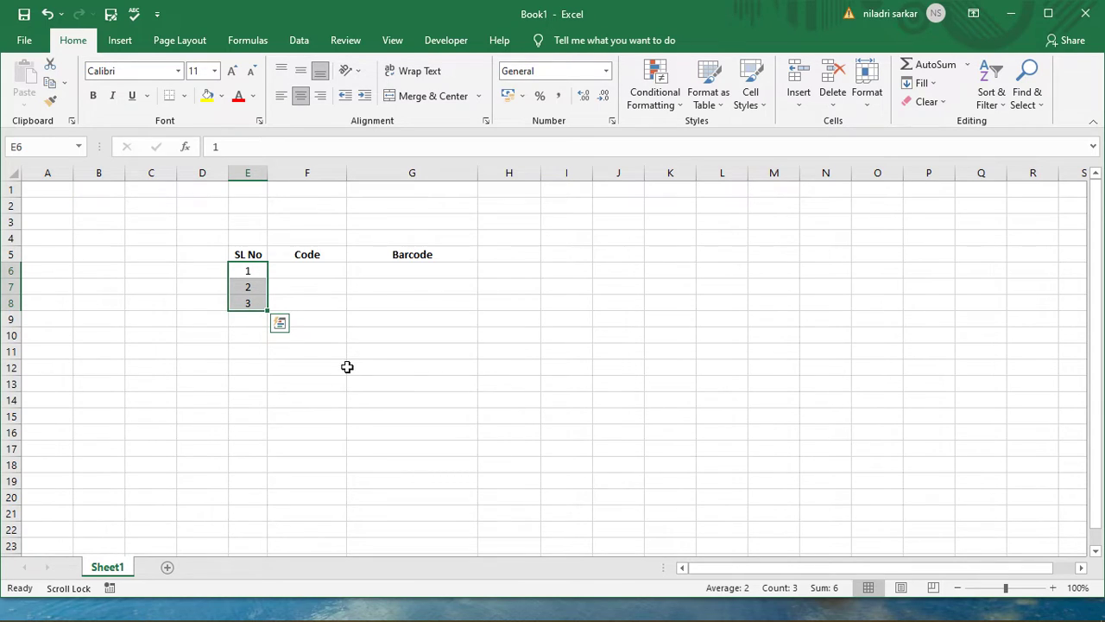
Enter codes 44444, JJJJ2222 and 55555 in F6:F8.
left_click(327, 271)
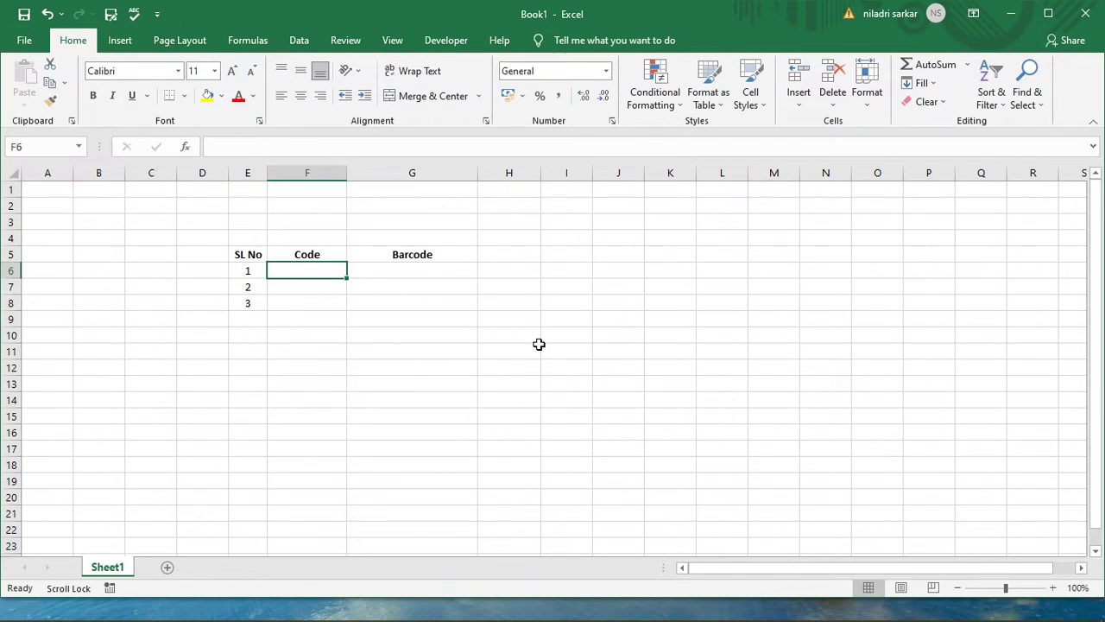
type("44444")
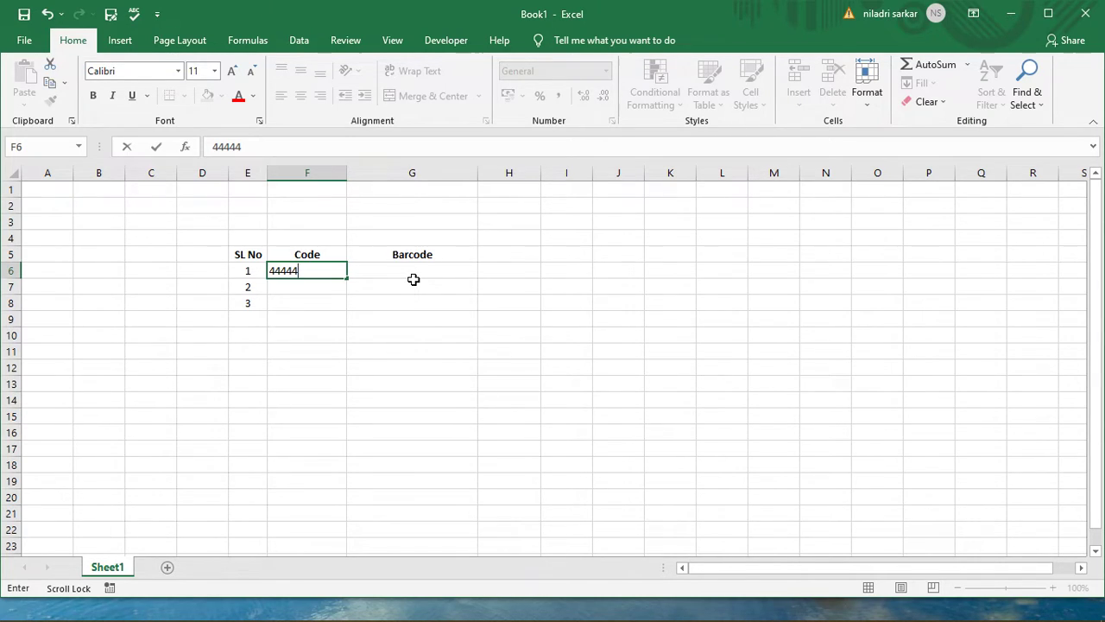
left_click(333, 338)
left_click(306, 291)
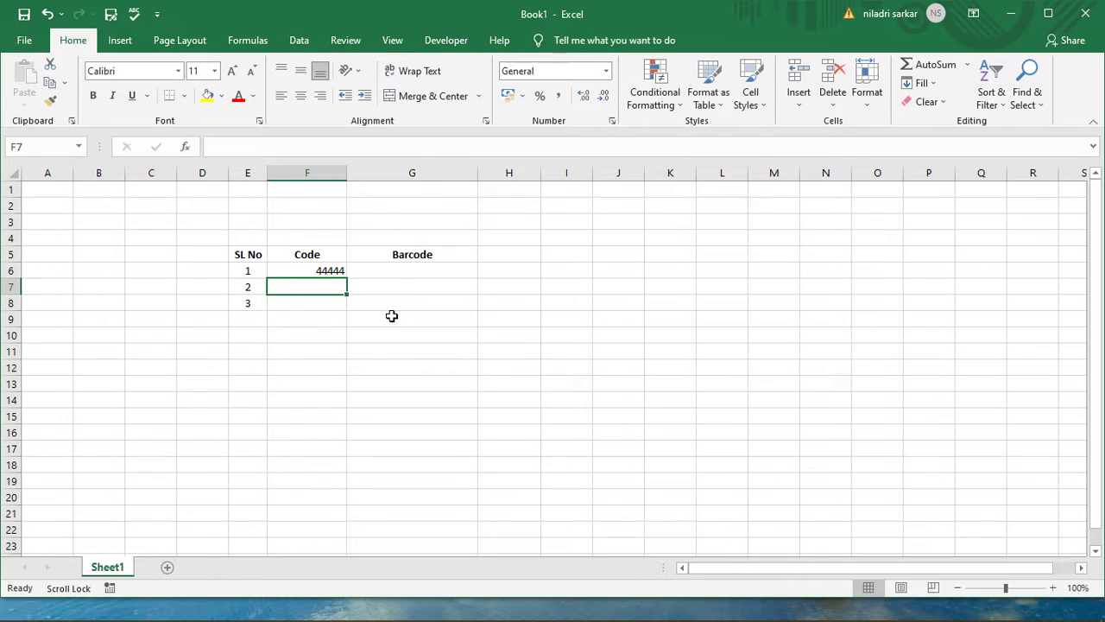
type("JJJJ")
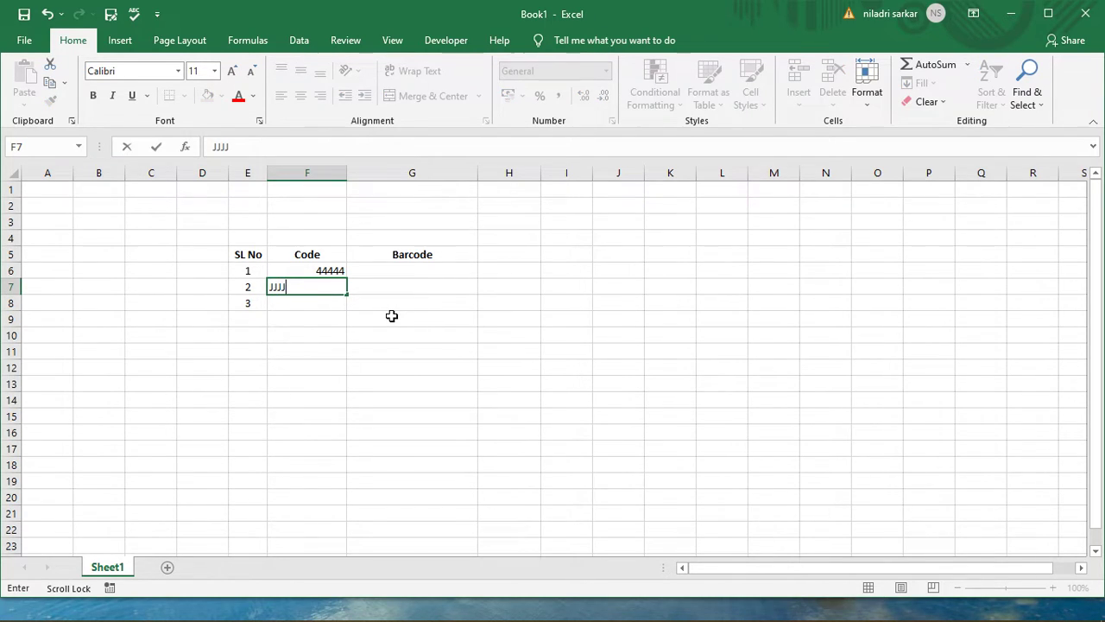
type("2222")
left_click(297, 313)
type("55555")
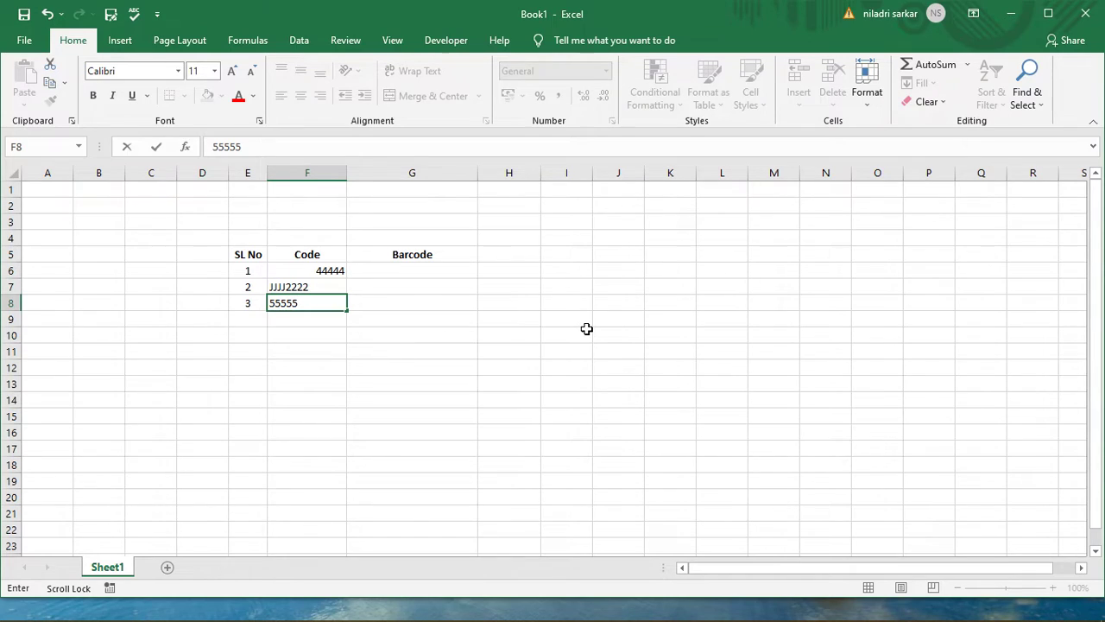
left_click(586, 323)
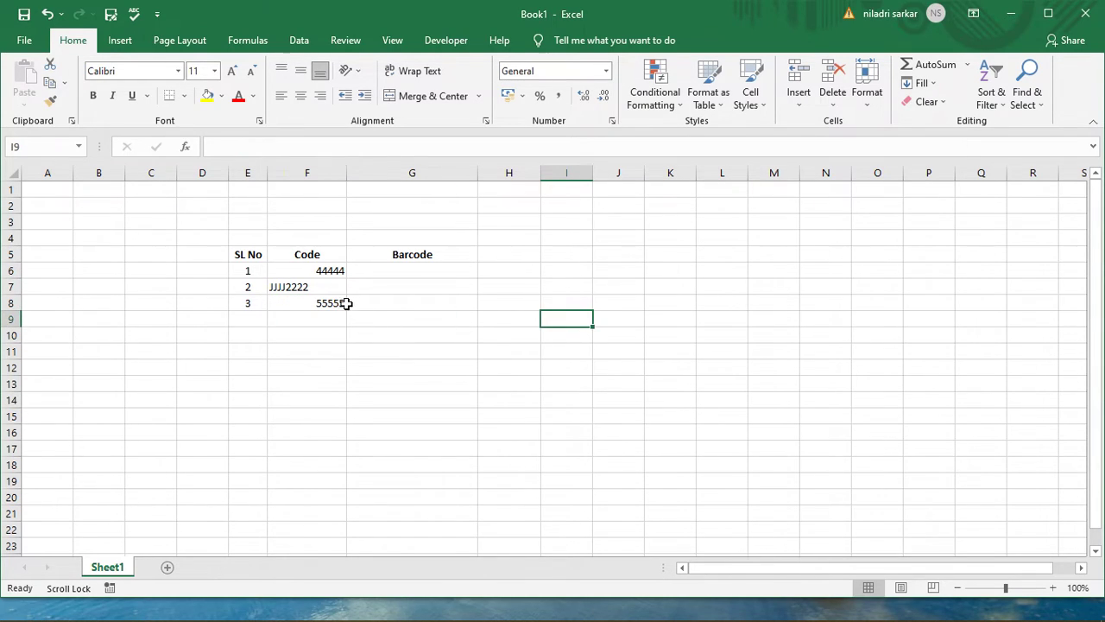
Centre the three codes in F6:F8.
left_click(312, 292)
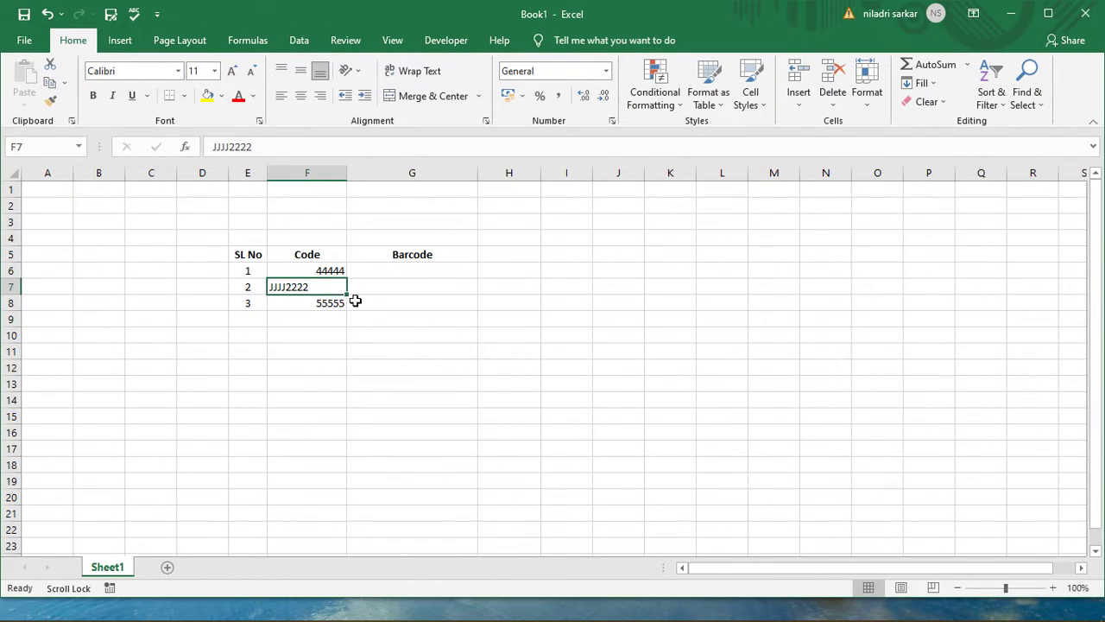
left_click_drag(324, 272, 328, 302)
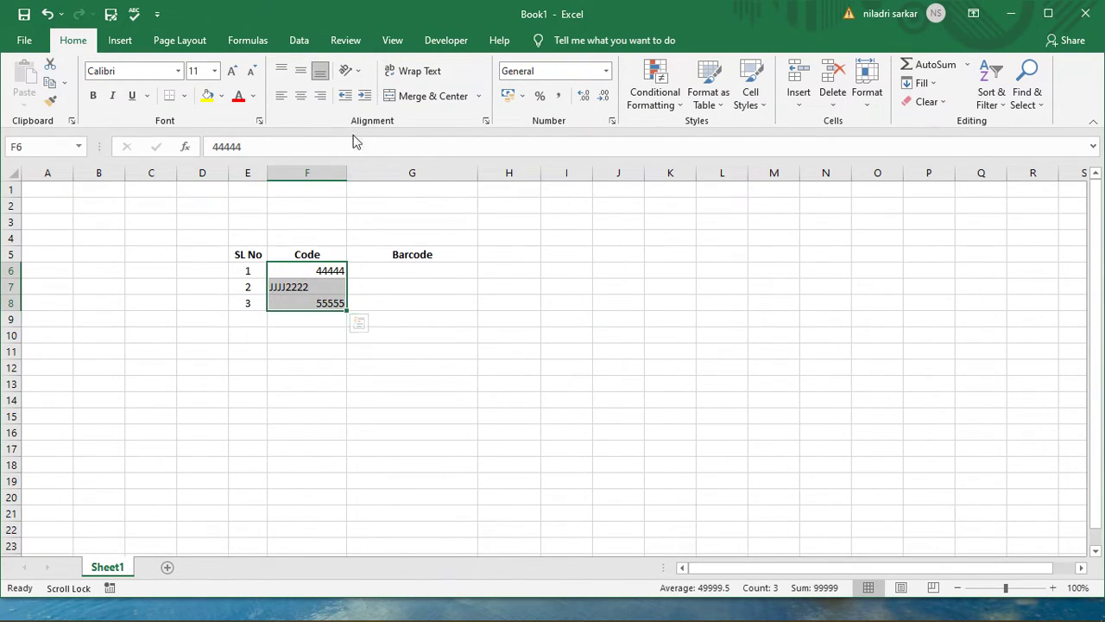
left_click(300, 97)
left_click(416, 323)
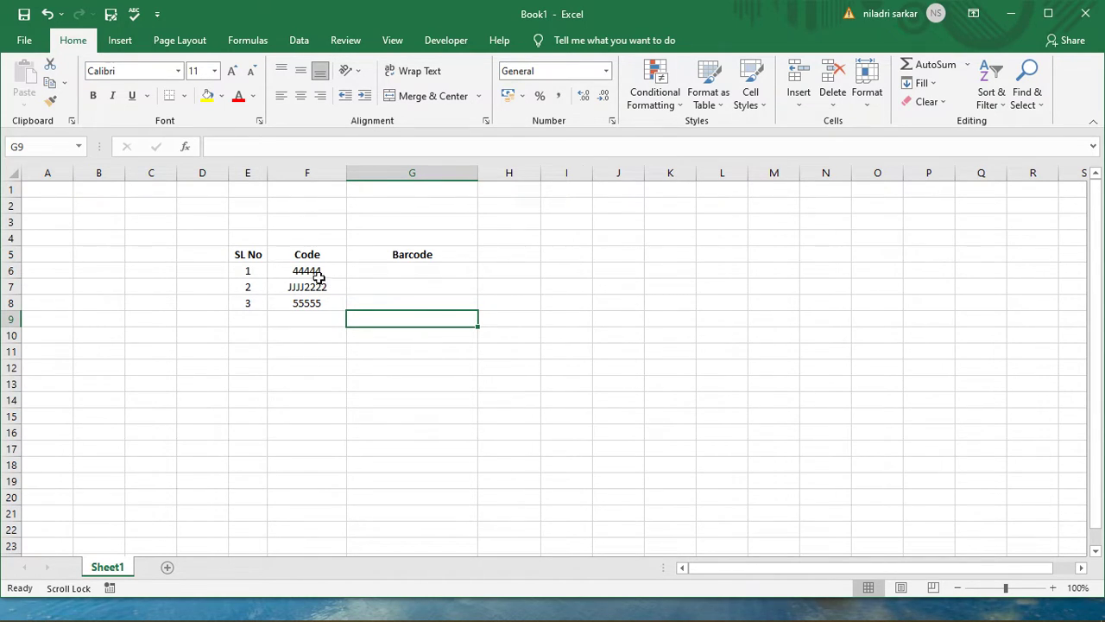
Enter =F6 in G6 and fill the formula down to G8.
left_click(387, 282)
left_click(388, 272)
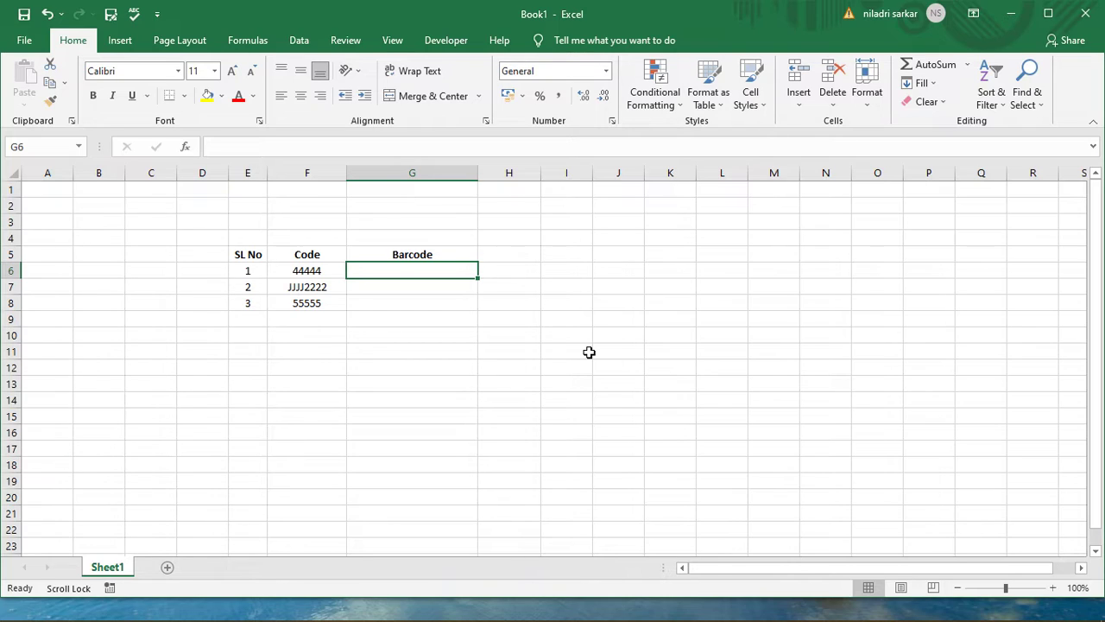
type("=")
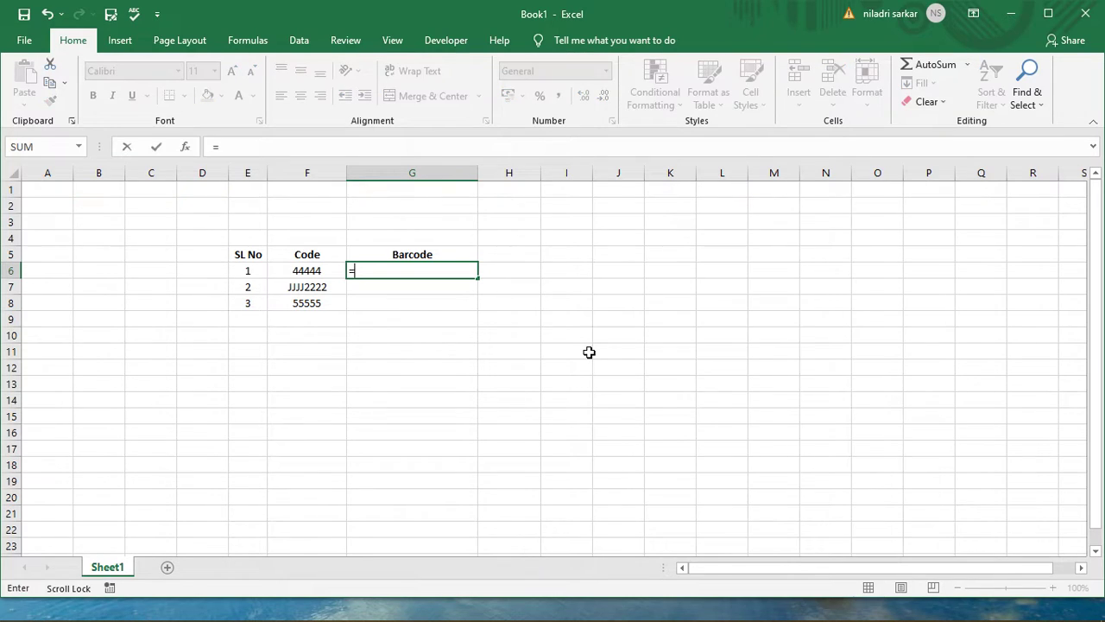
left_click(308, 278)
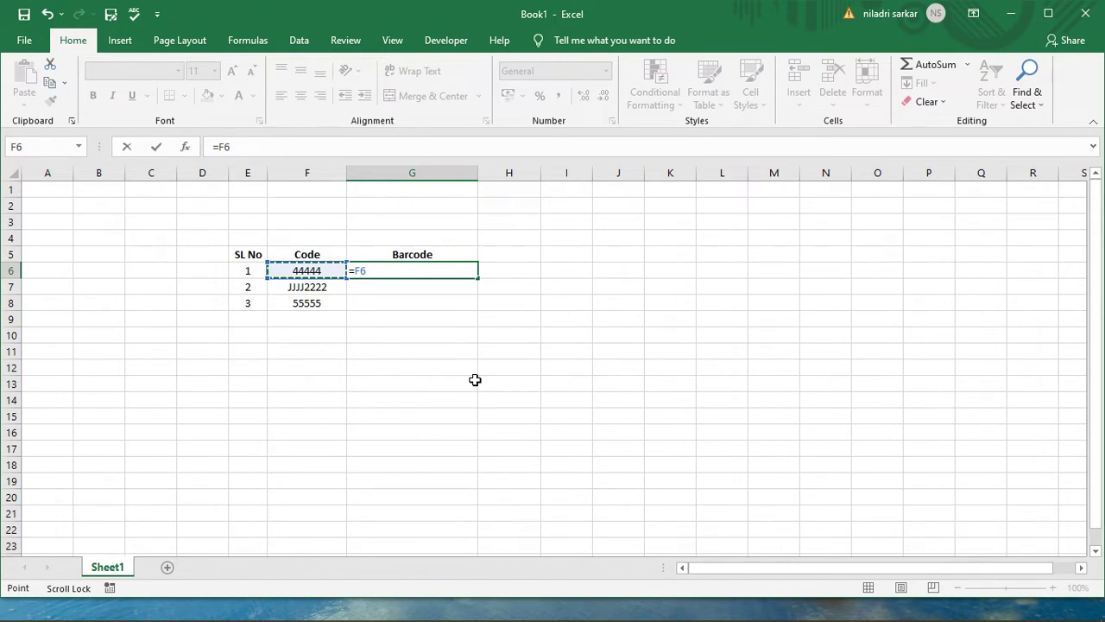
key("Return")
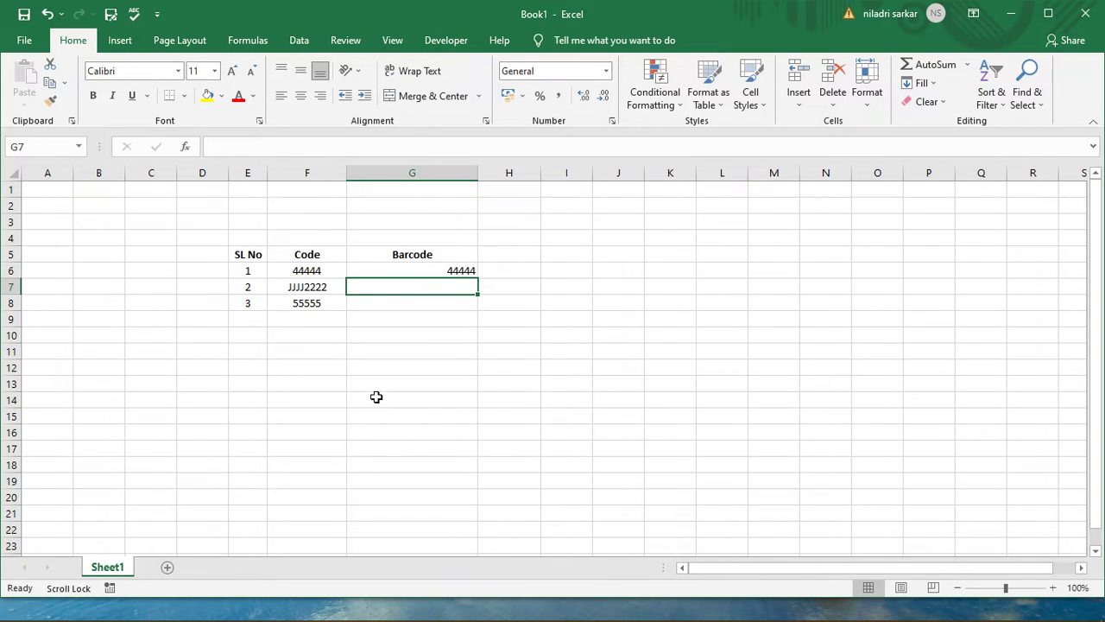
left_click(516, 386)
left_click(448, 274)
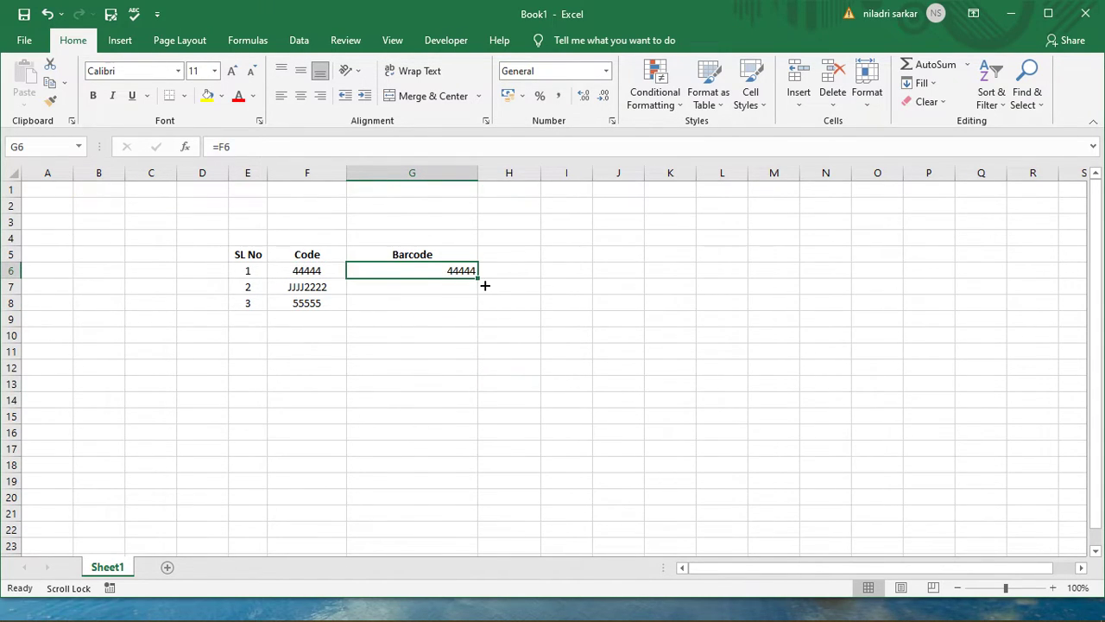
left_click_drag(484, 284, 485, 318)
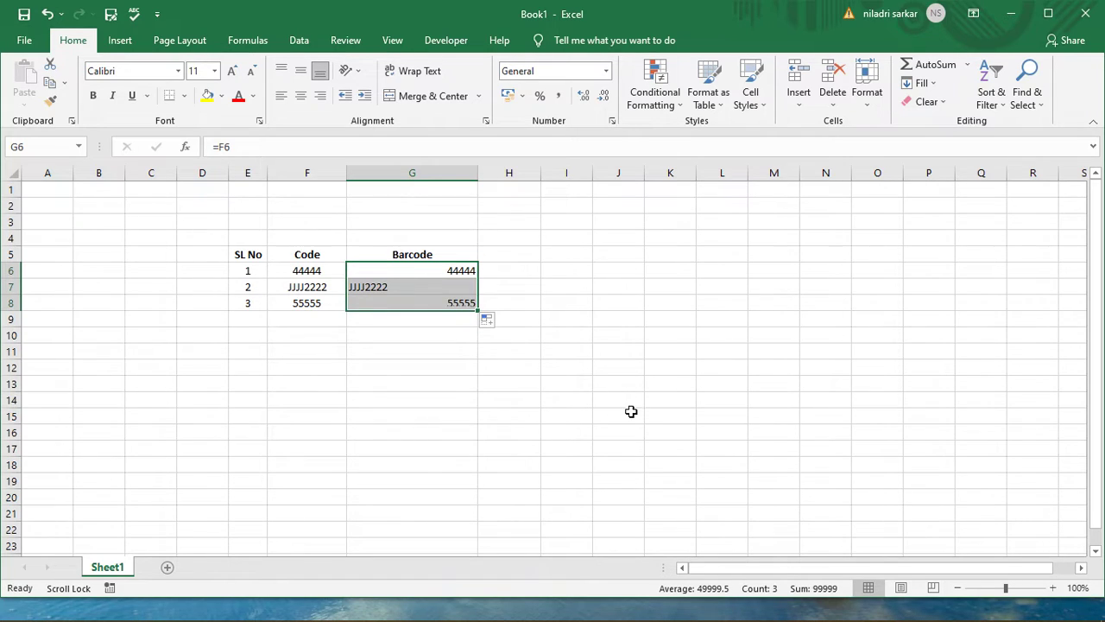
Right-align the JJJJ2222 value in G7, then select G6.
left_click(389, 294)
left_click(320, 97)
left_click(642, 271)
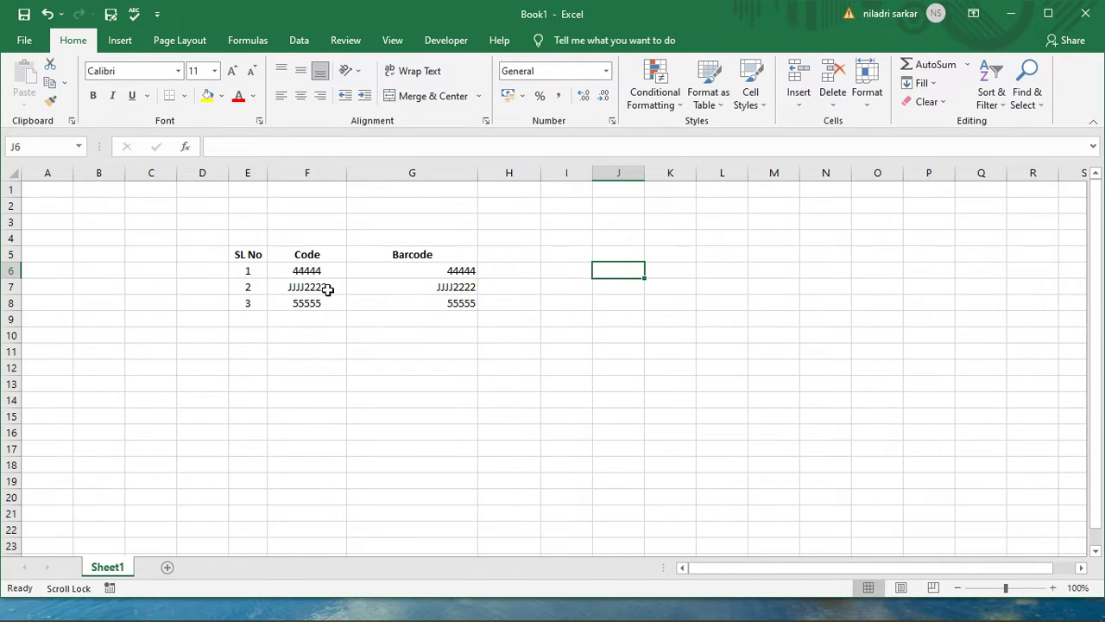
left_click(445, 276)
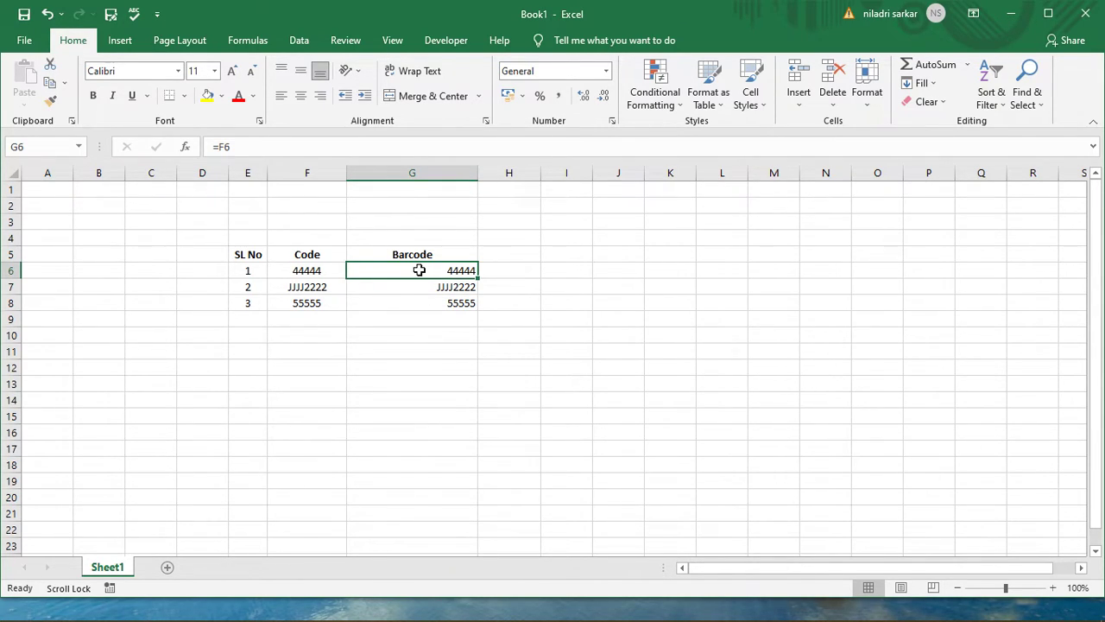
Apply the barcode font to G6 so 44444 displays as a barcode.
left_click(180, 71)
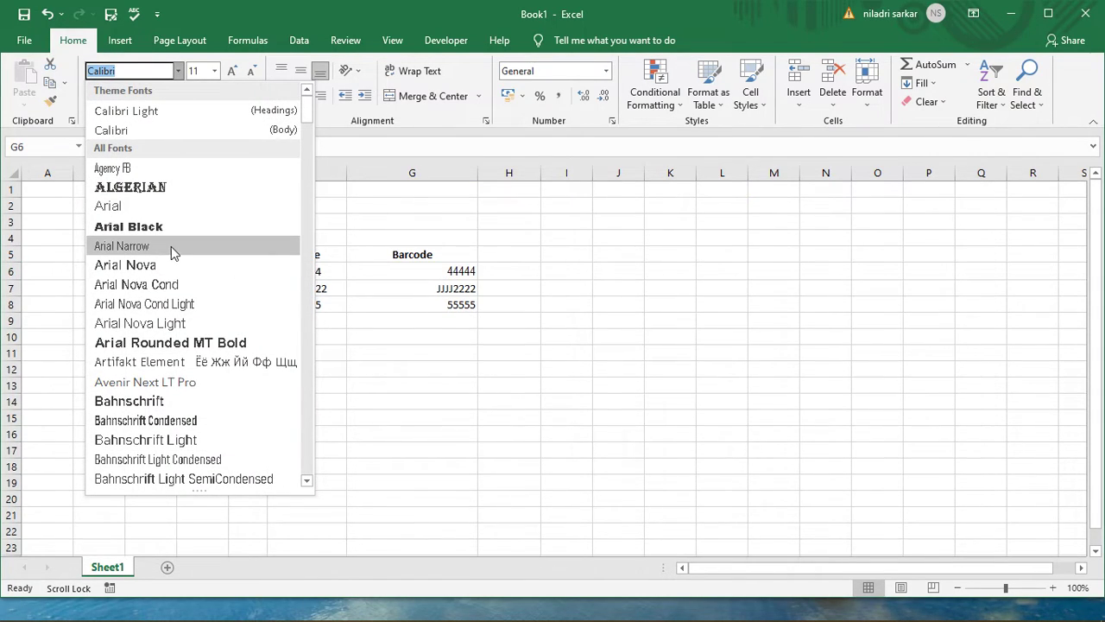
scroll(170, 247, "down", 3)
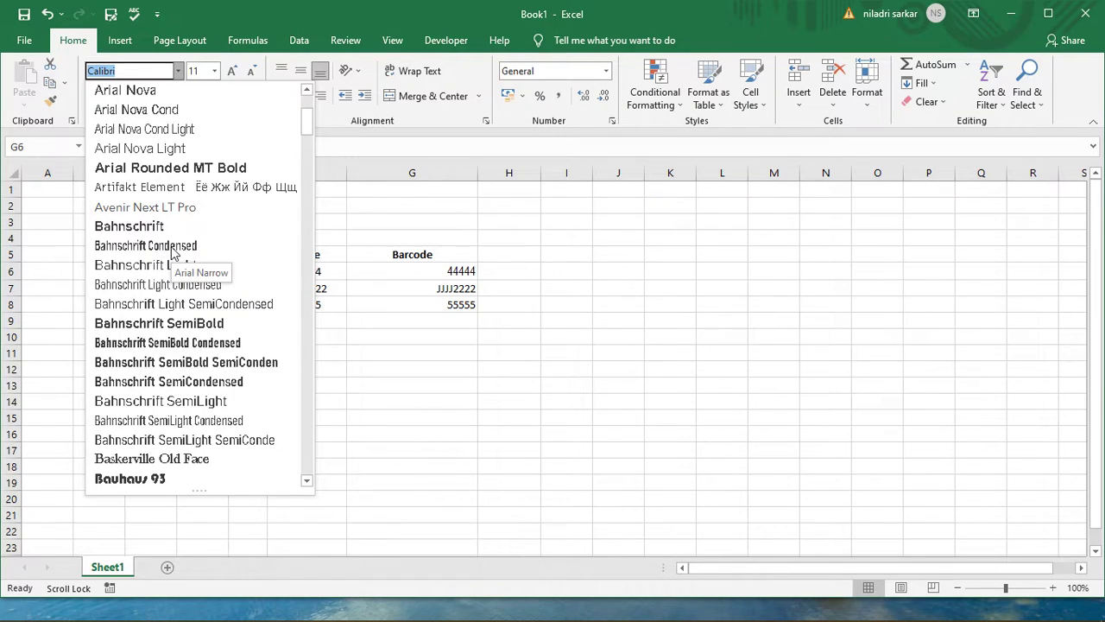
scroll(171, 249, "down", 2)
scroll(171, 250, "down", 3)
scroll(171, 249, "down", 2)
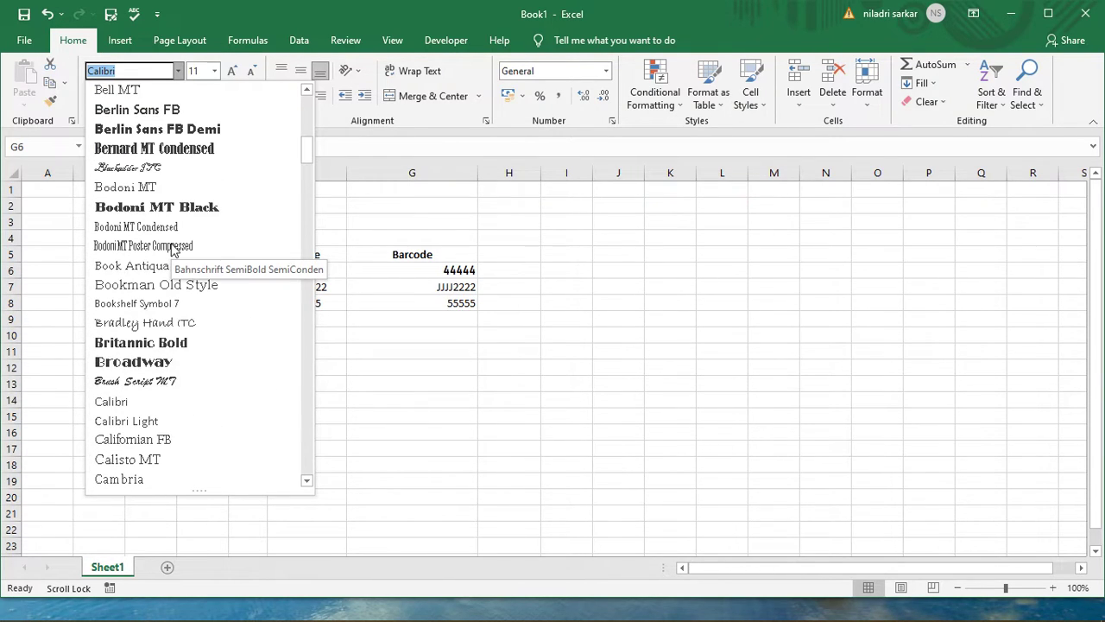
scroll(170, 249, "down", 3)
scroll(171, 250, "down", 3)
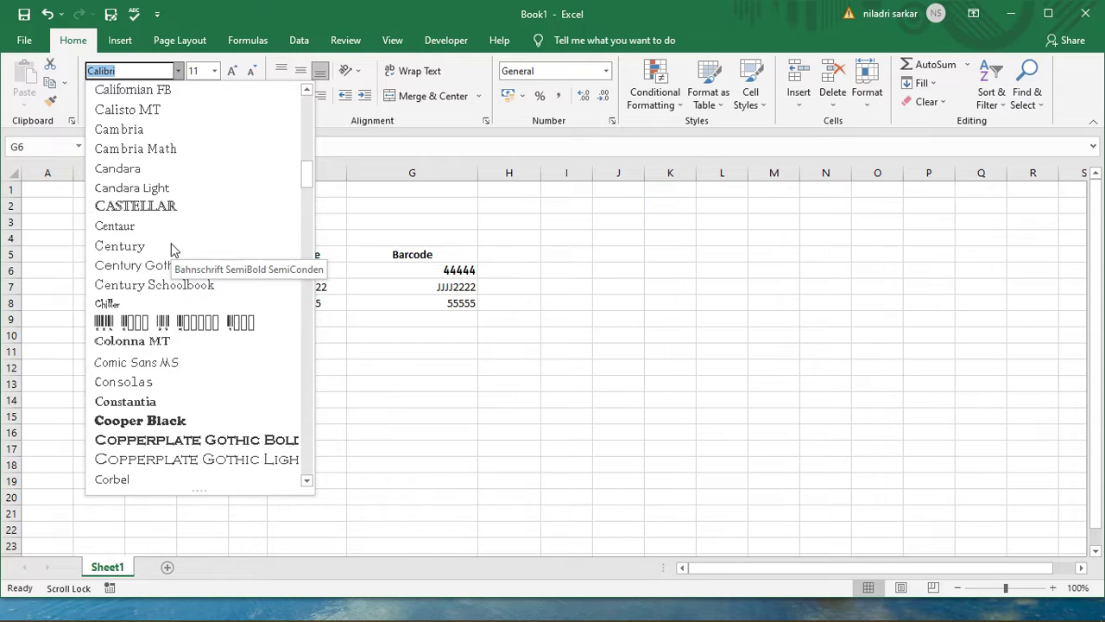
left_click(149, 326)
left_click(531, 425)
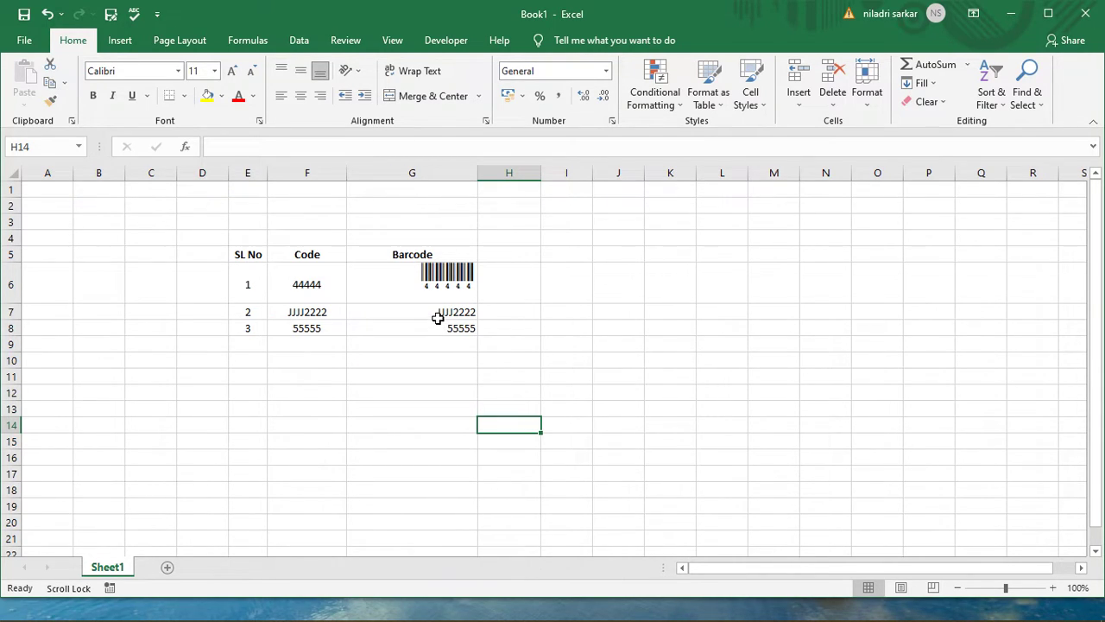
Apply the barcode font to G7 so JJJJ2222 displays as a barcode.
left_click(436, 314)
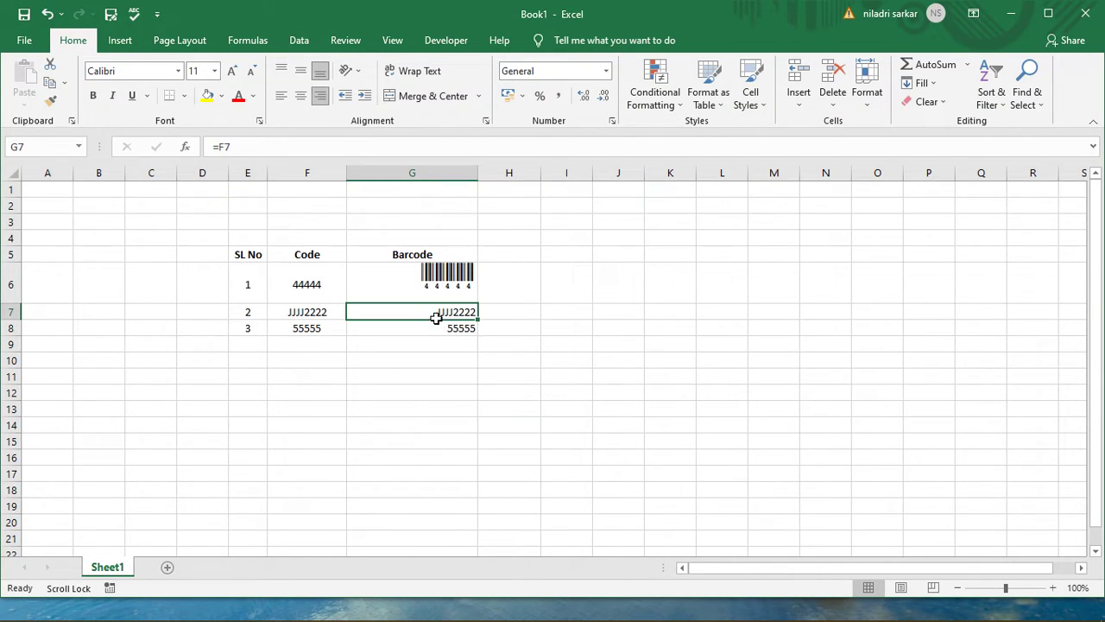
left_click(178, 71)
scroll(175, 207, "down", 2)
scroll(175, 208, "down", 1)
scroll(175, 208, "down", 2)
scroll(175, 210, "down", 2)
scroll(176, 210, "down", 2)
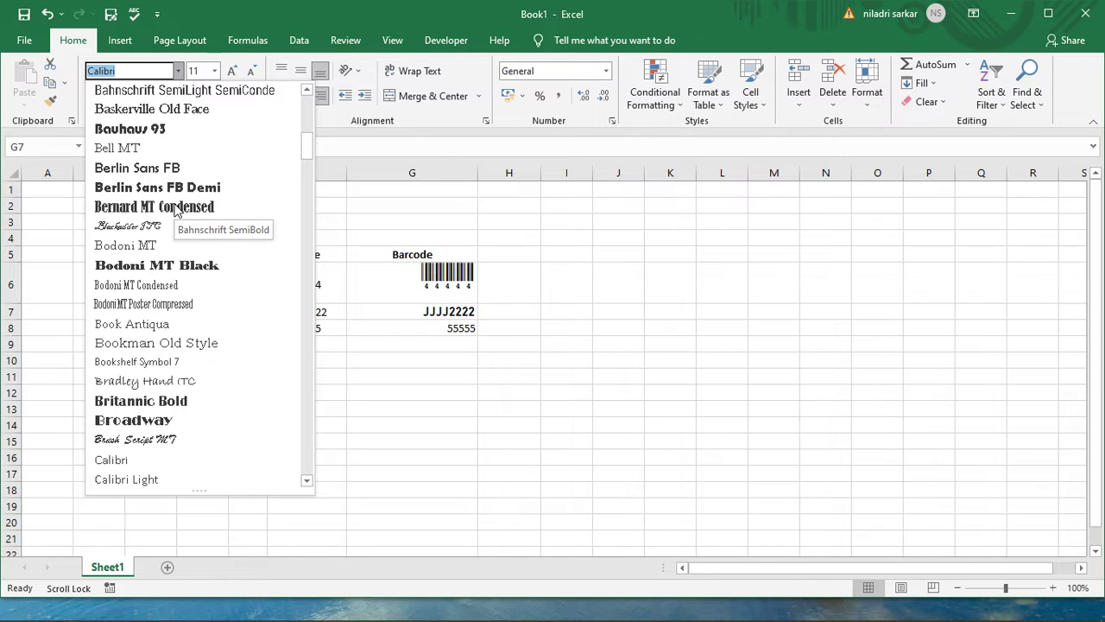
scroll(176, 210, "down", 1)
scroll(175, 210, "down", 2)
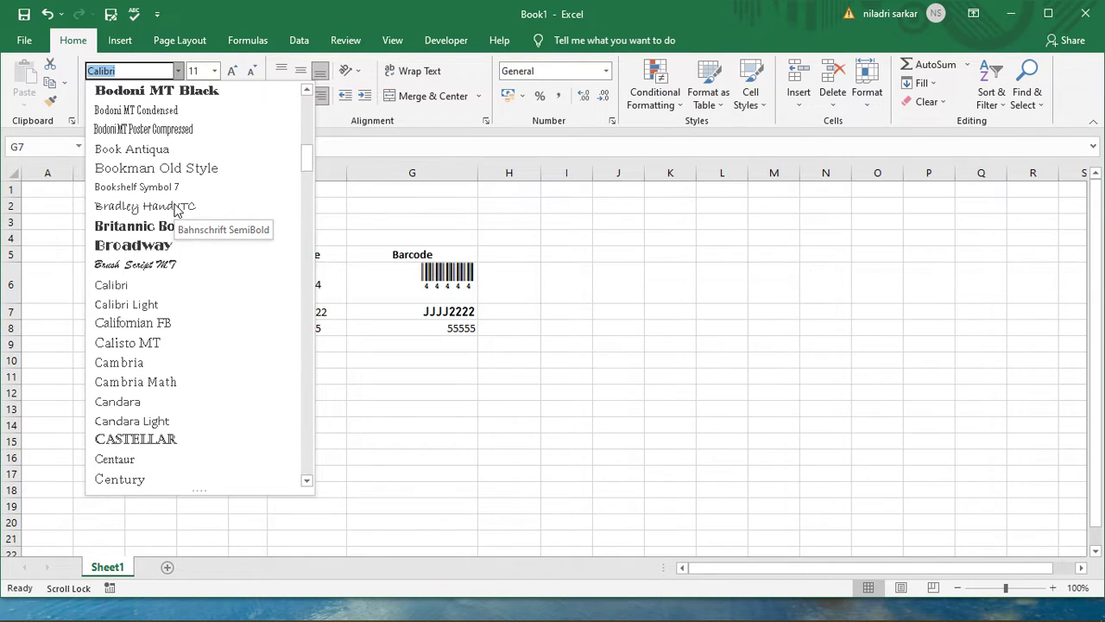
scroll(175, 210, "down", 2)
scroll(175, 210, "down", 2)
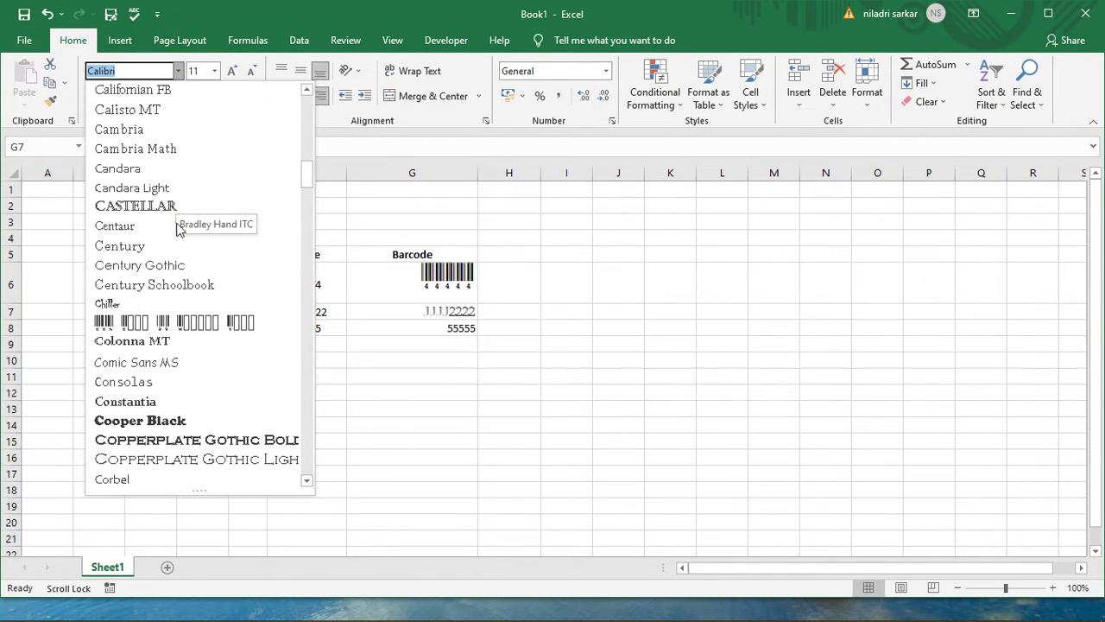
left_click(210, 324)
left_click(504, 454)
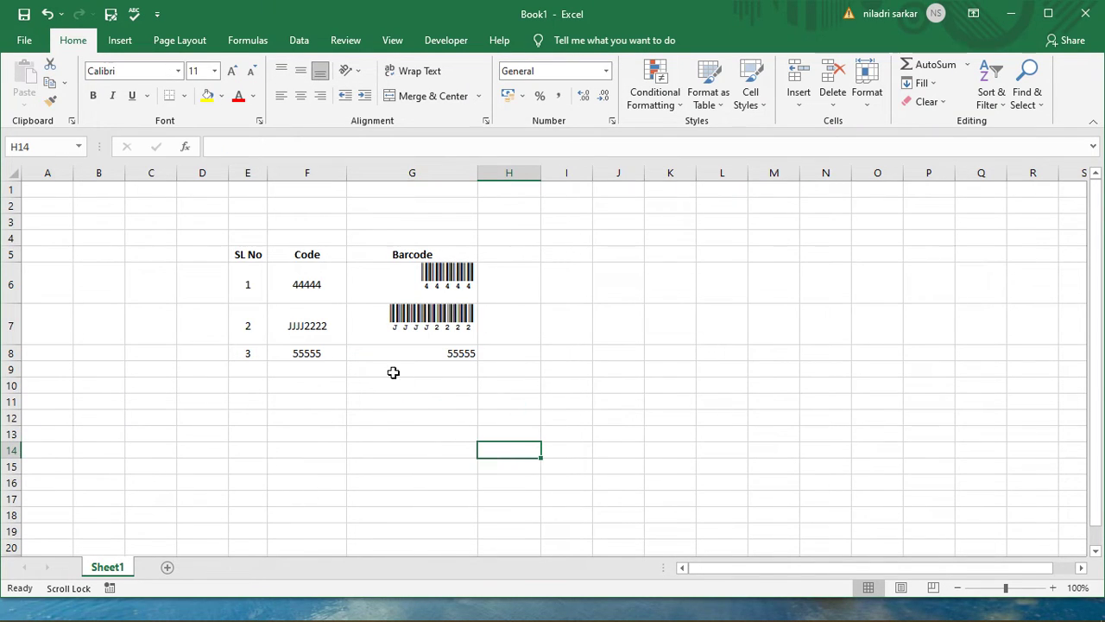
Apply the CIA Code 39 font to G8 so 55555 displays as a barcode.
left_click(434, 360)
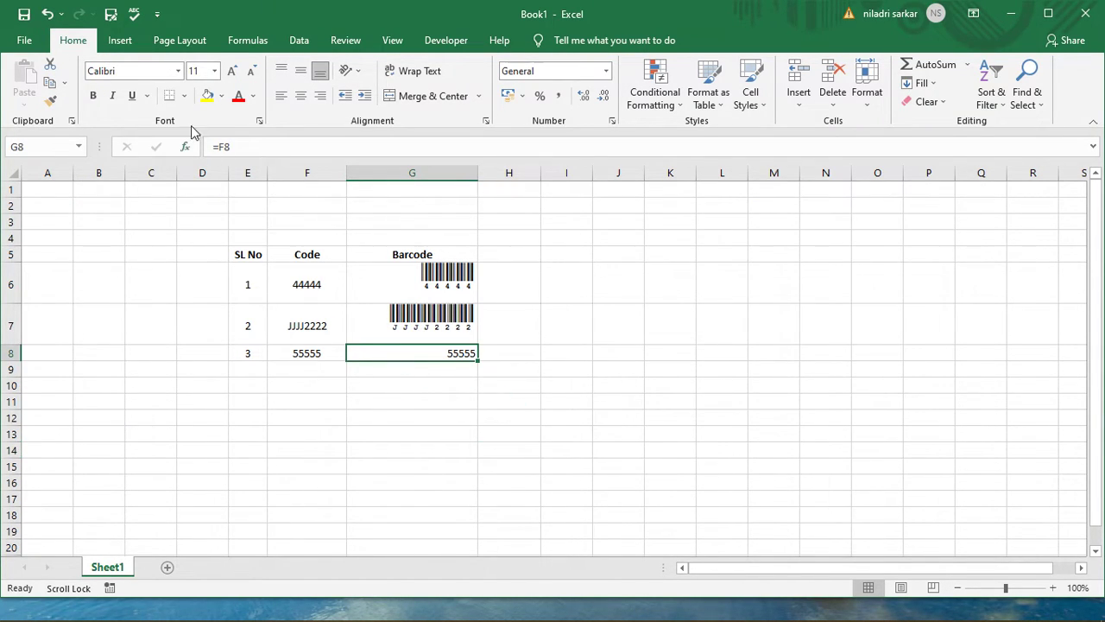
left_click(178, 71)
scroll(189, 293, "down", 2)
scroll(189, 315, "down", 3)
scroll(189, 315, "down", 2)
scroll(190, 311, "down", 2)
scroll(189, 311, "down", 2)
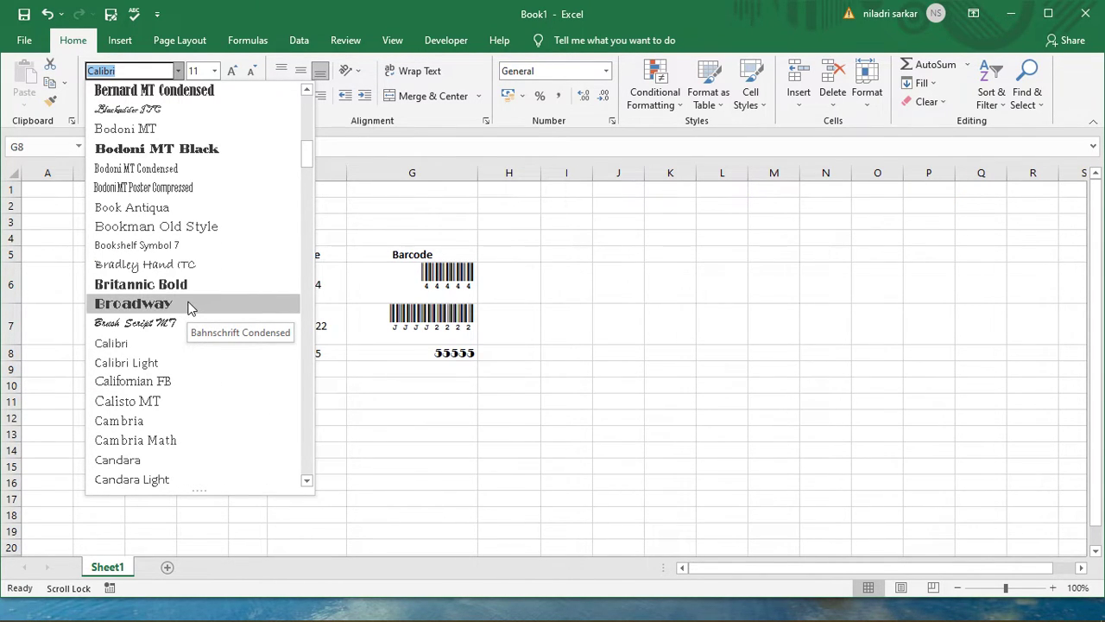
scroll(190, 307, "down", 2)
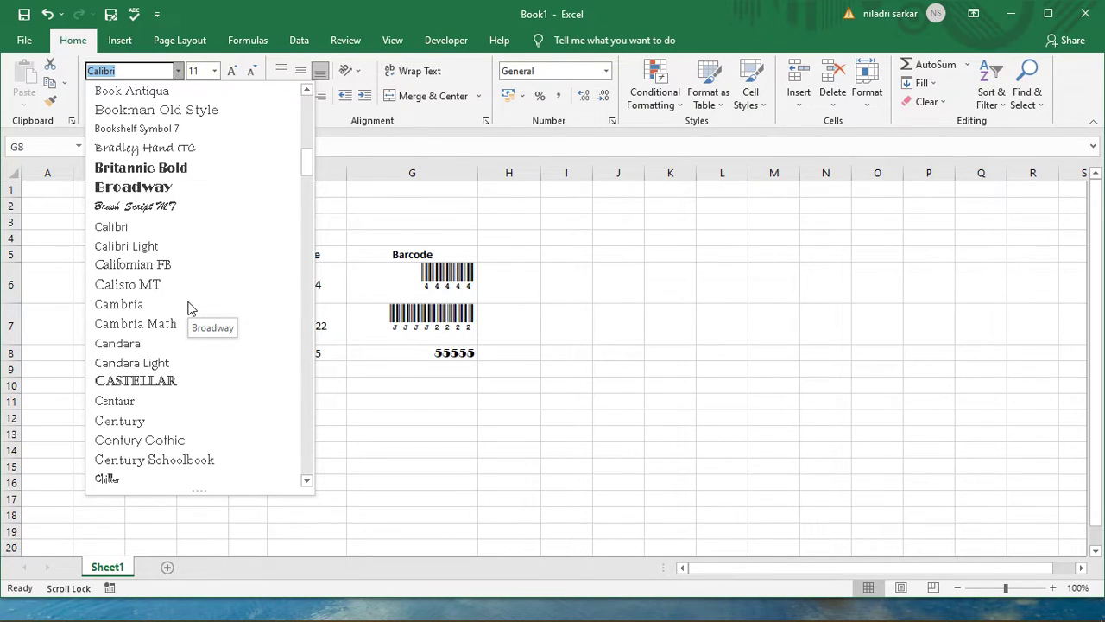
scroll(189, 308, "down", 2)
left_click(207, 381)
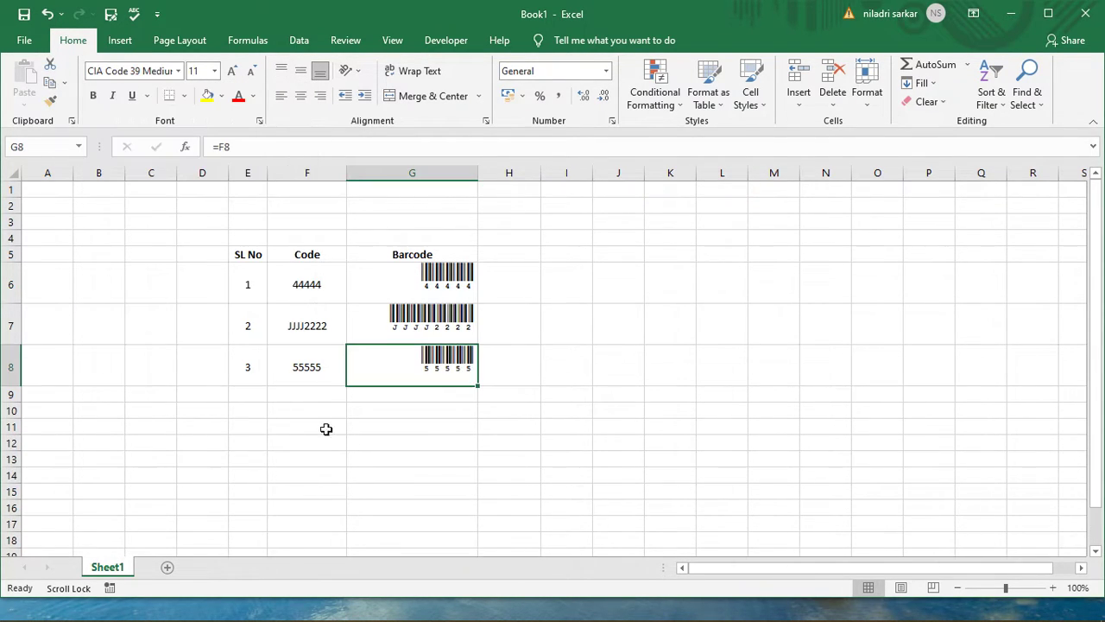
left_click(506, 481)
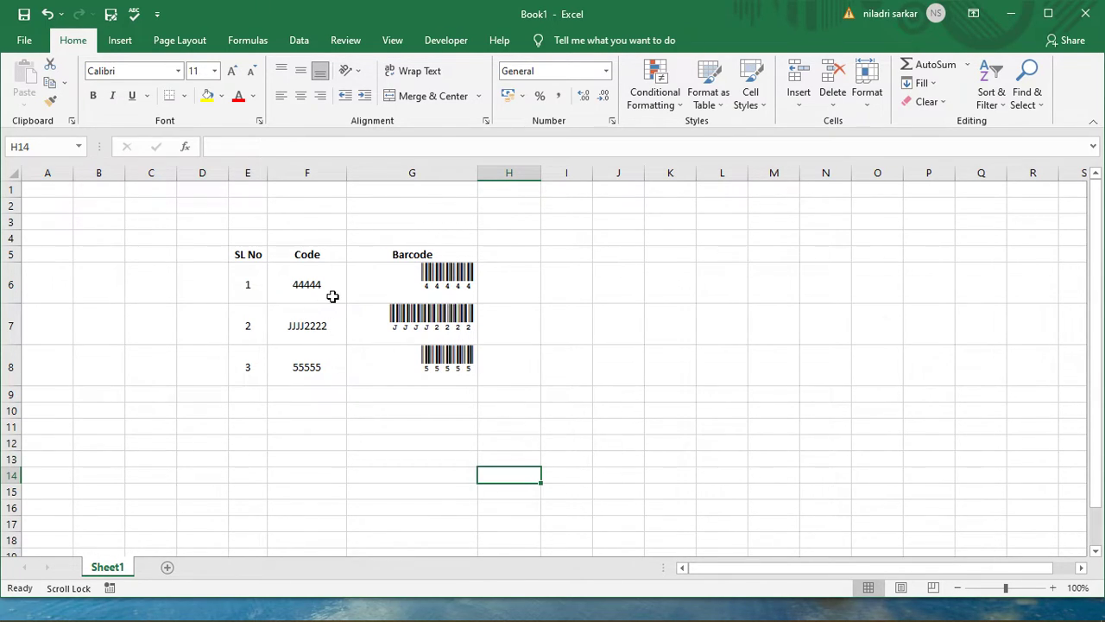
Change F6 to 55555 and F7 to JJJJ5555GG so the G6 and G7 barcodes update.
left_click(314, 296)
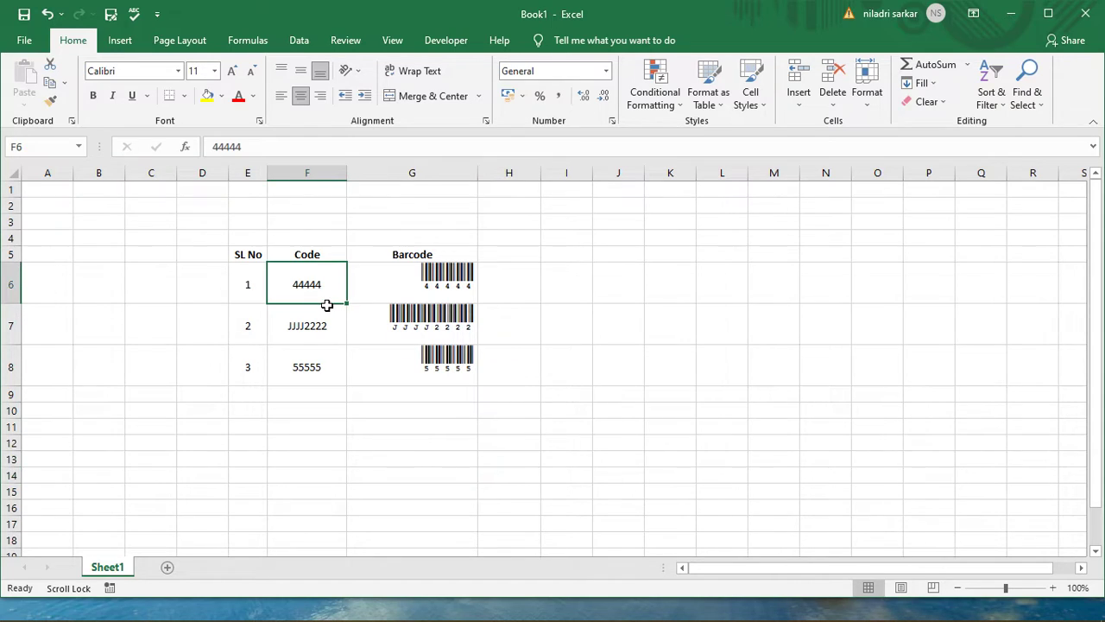
type("55555")
left_click(400, 299)
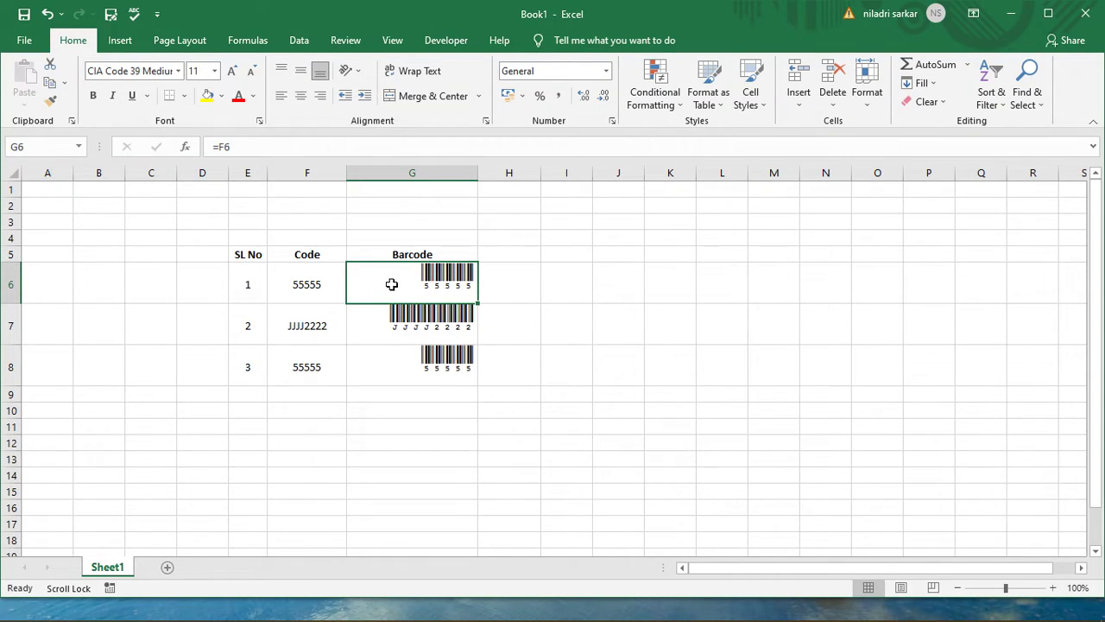
left_click(302, 333)
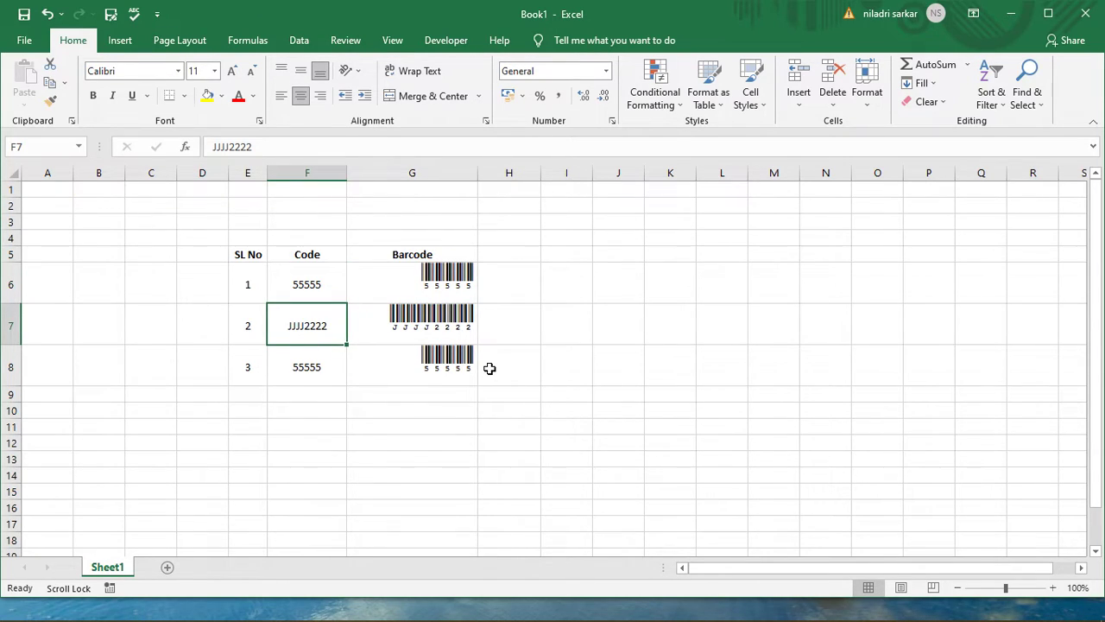
type("JJJ")
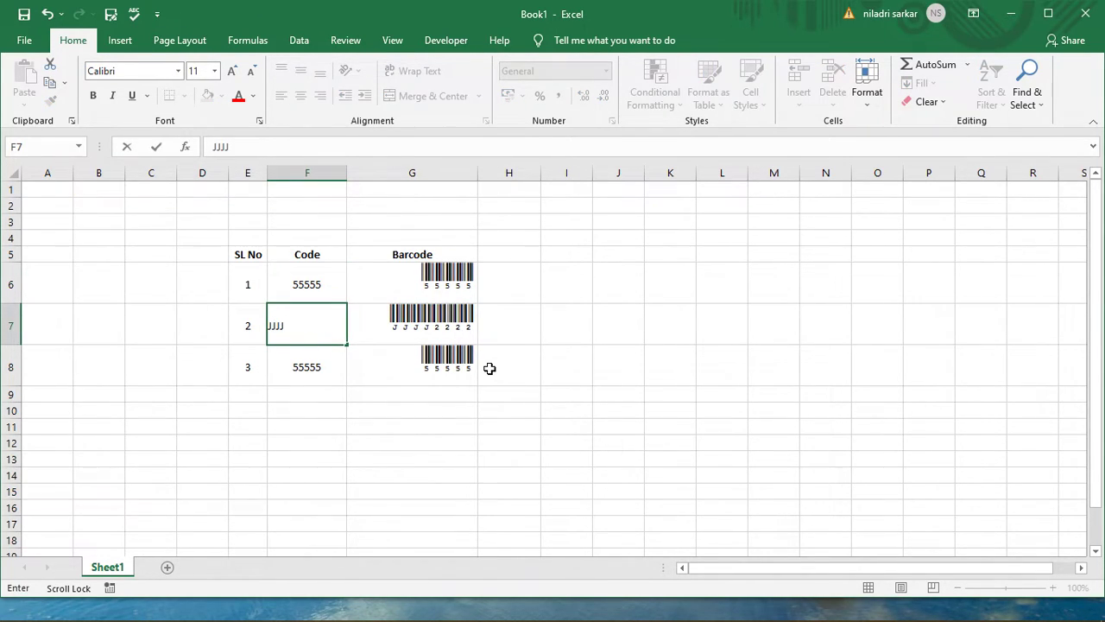
type("5555GG")
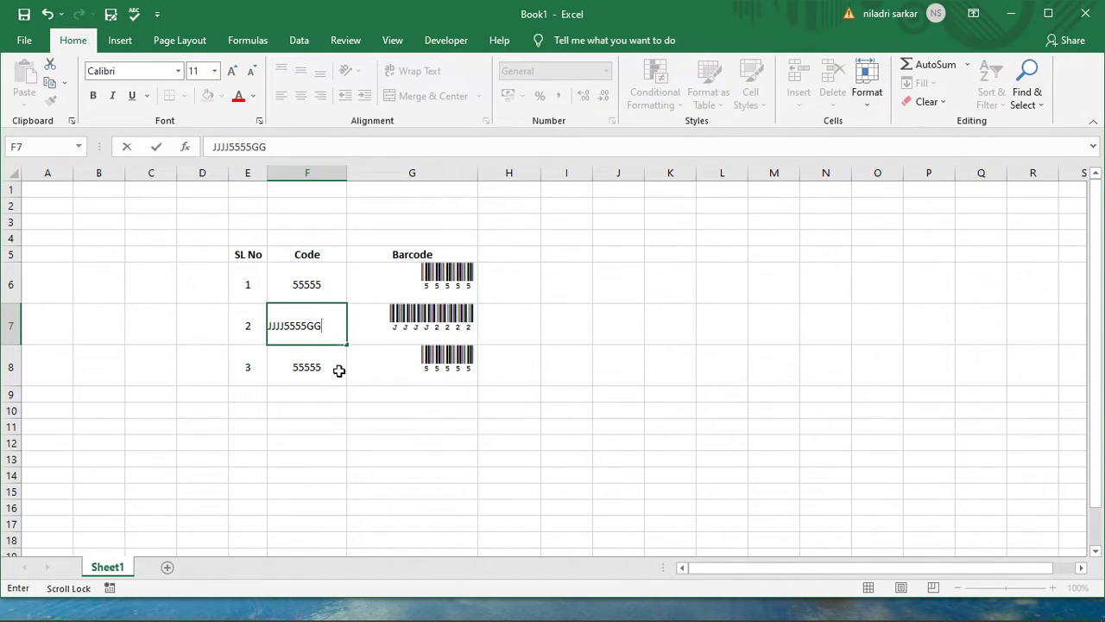
left_click(450, 327)
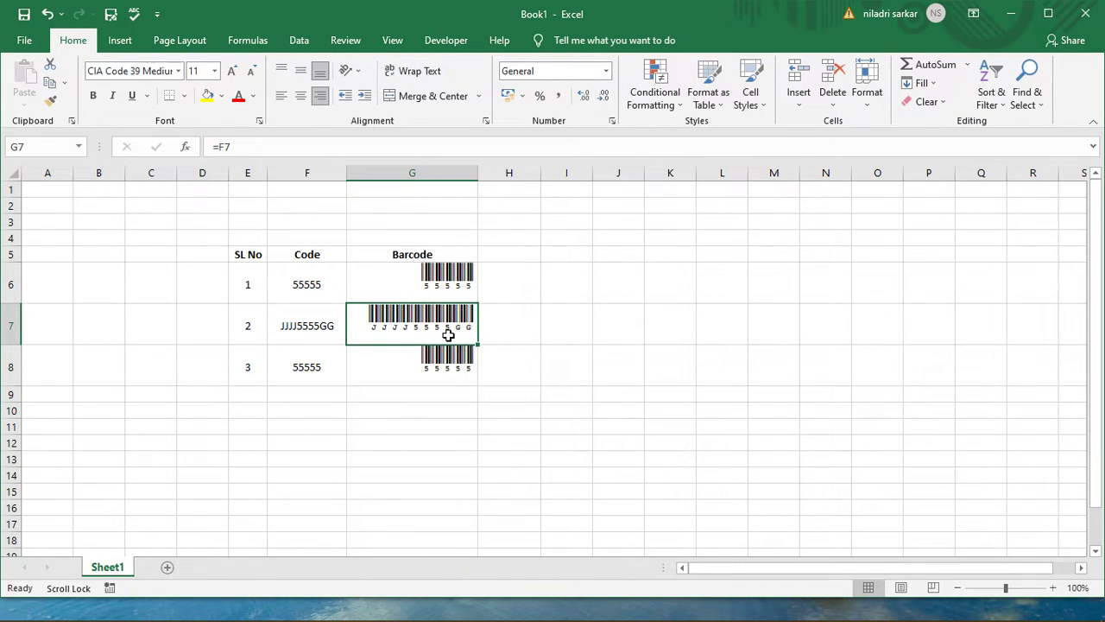
scroll(452, 382, "up", 2)
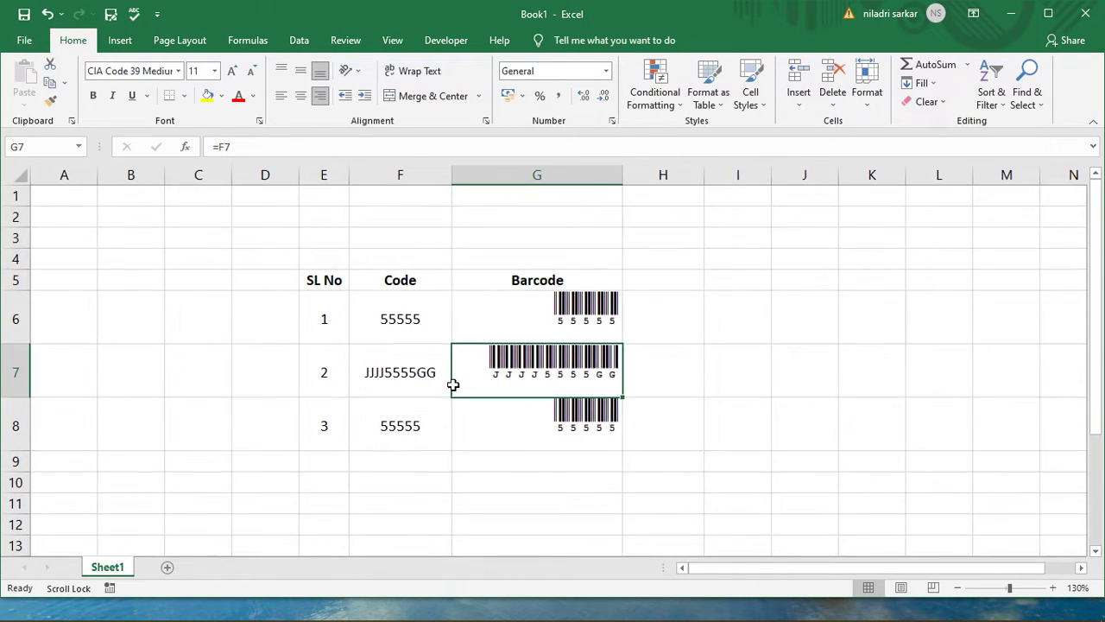
Replace the F8 code with GGGG5555 so the G8 barcode updates, then select F6.
scroll(454, 384, "up", 1)
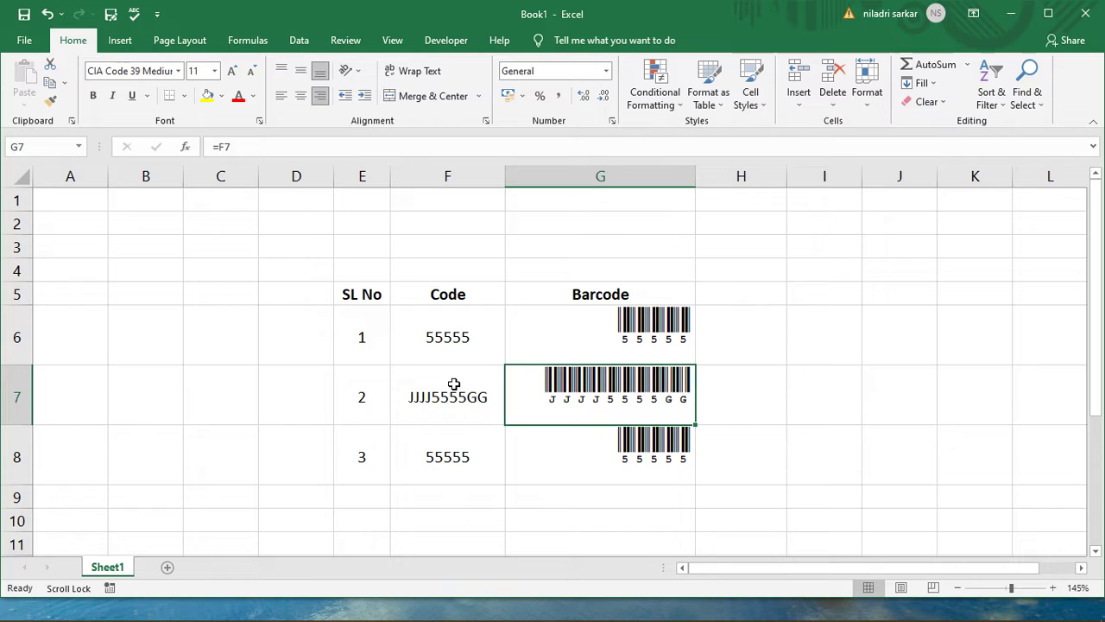
scroll(454, 383, "down", 1)
scroll(454, 383, "up", 1)
scroll(455, 384, "up", 1)
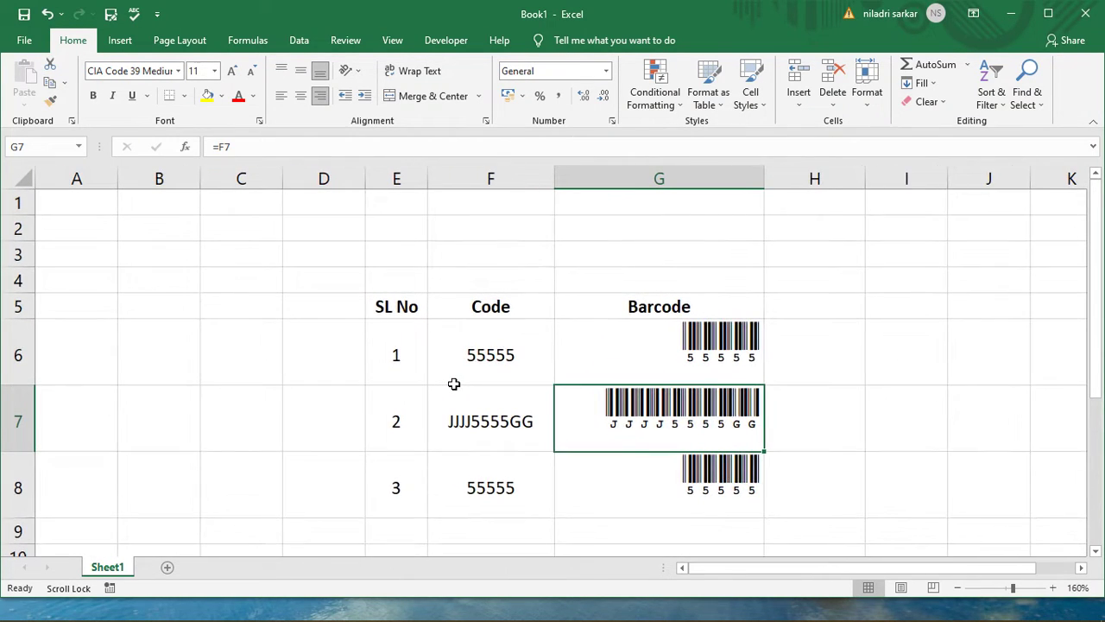
scroll(454, 383, "down", 2)
scroll(454, 388, "up", 1)
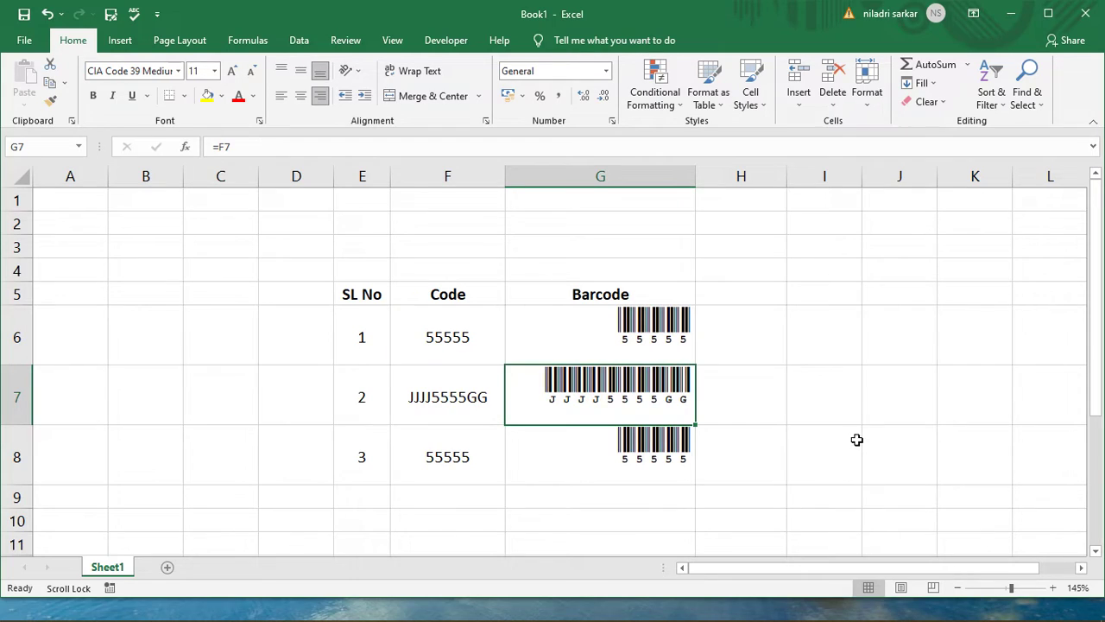
left_click(821, 412)
left_click(429, 459)
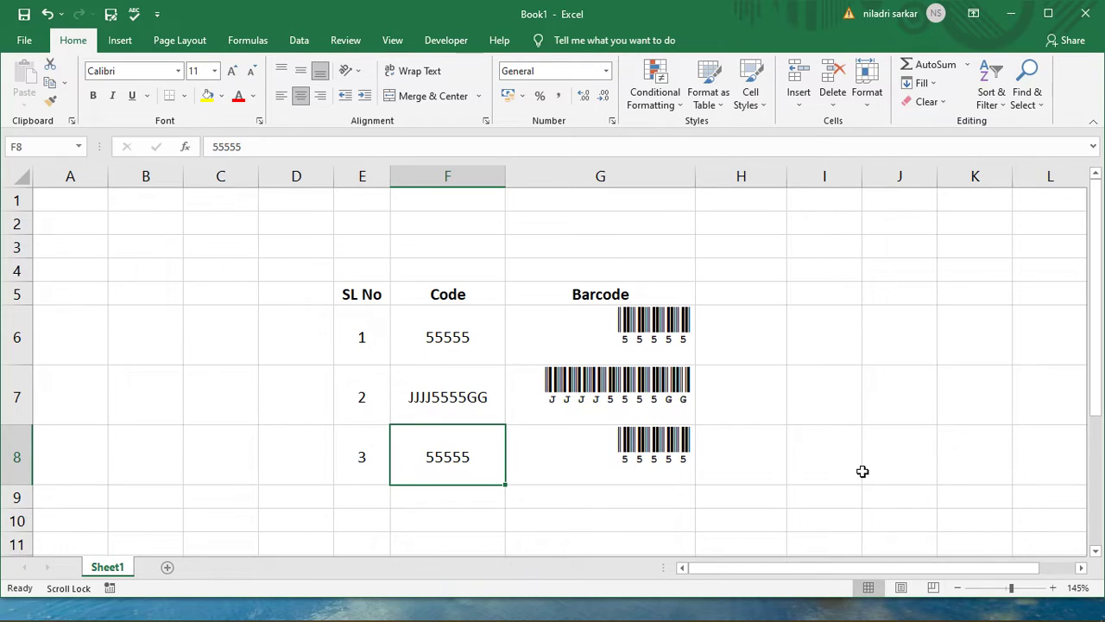
type("GGGG555")
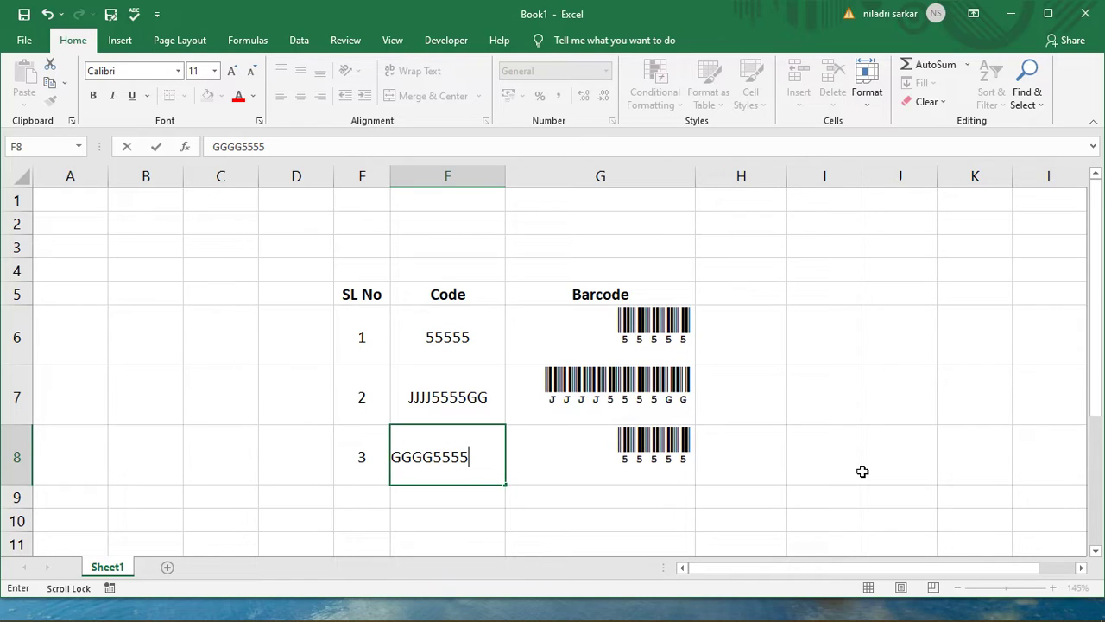
left_click(596, 466)
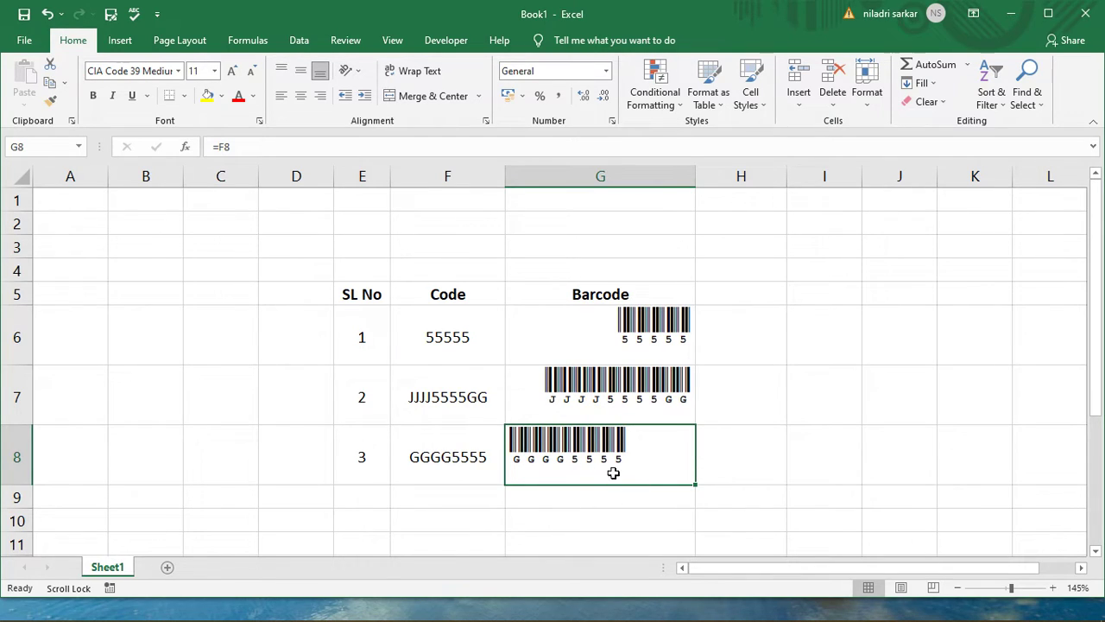
left_click(744, 480)
left_click(450, 342)
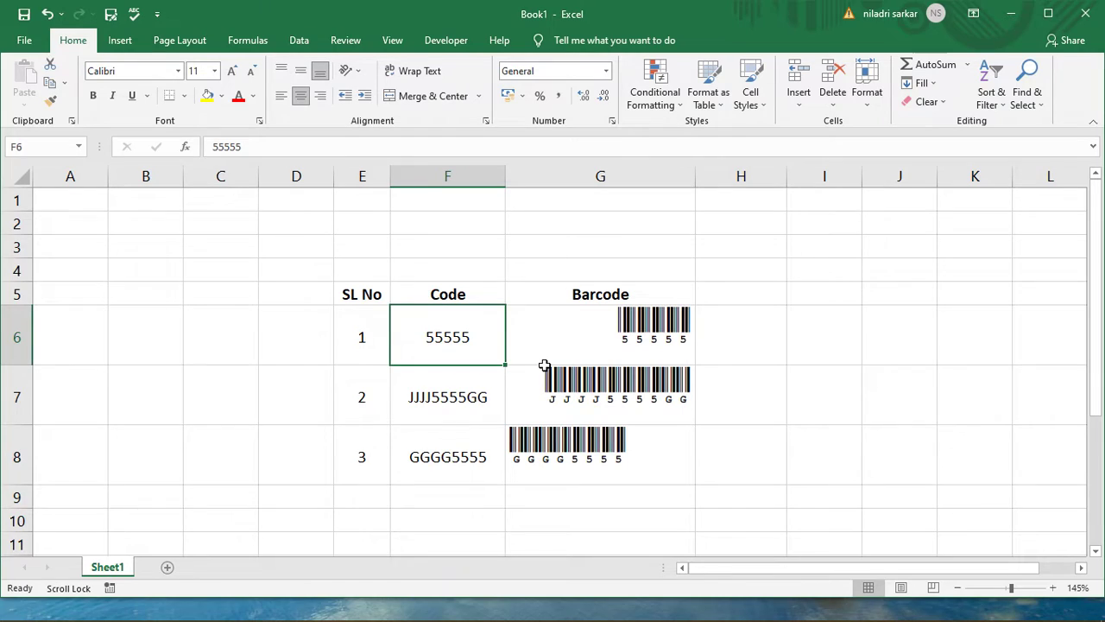
Replace the code in F6 with vvvv5555GG and move on to F7.
type("vvvv5555")
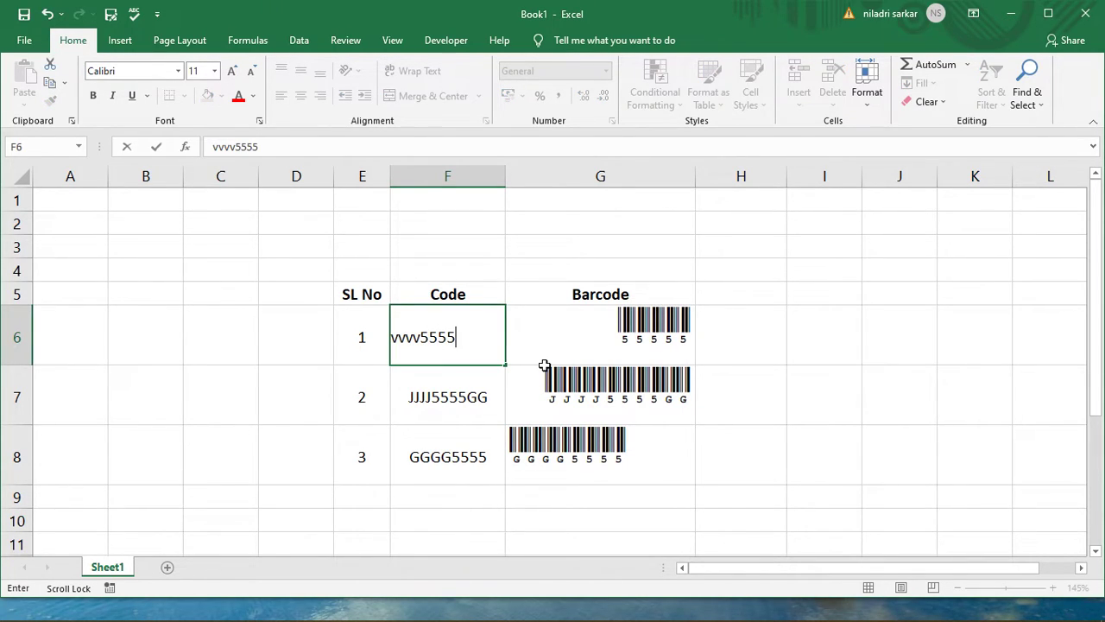
type("GG")
left_click(618, 349)
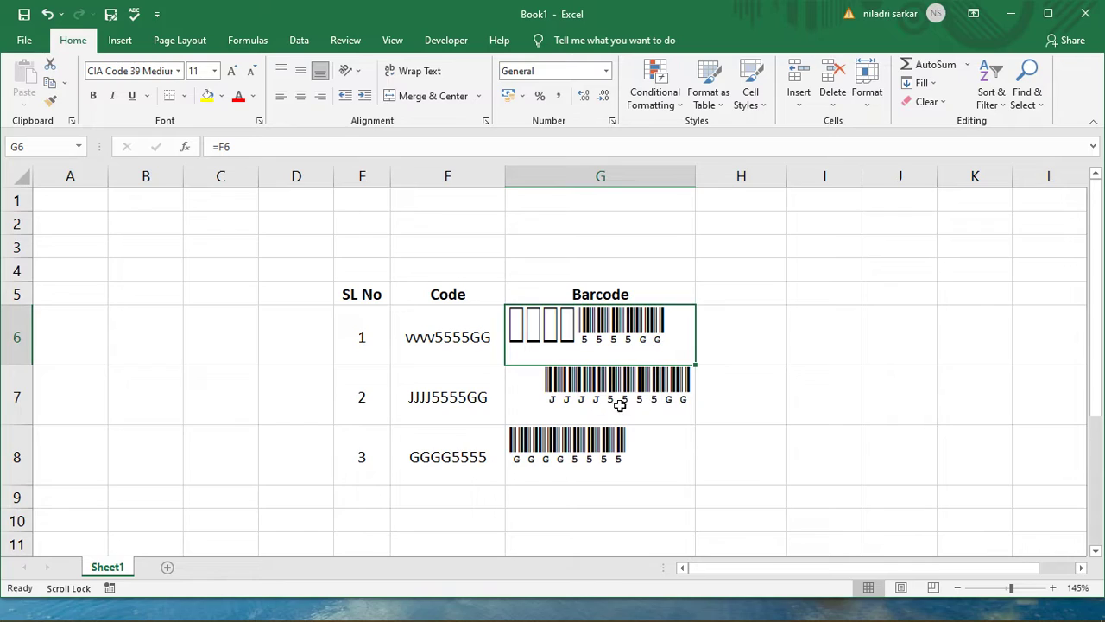
left_click(444, 410)
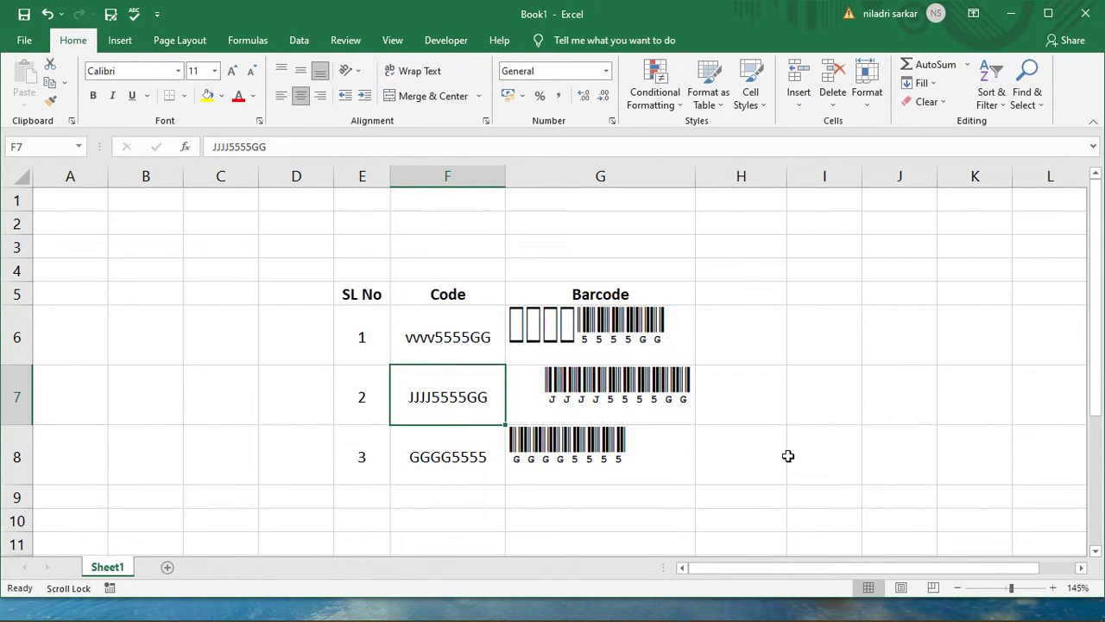
Enter 478125 as the code in F7 and LLLL555JJJ as the code in F8.
type("478125")
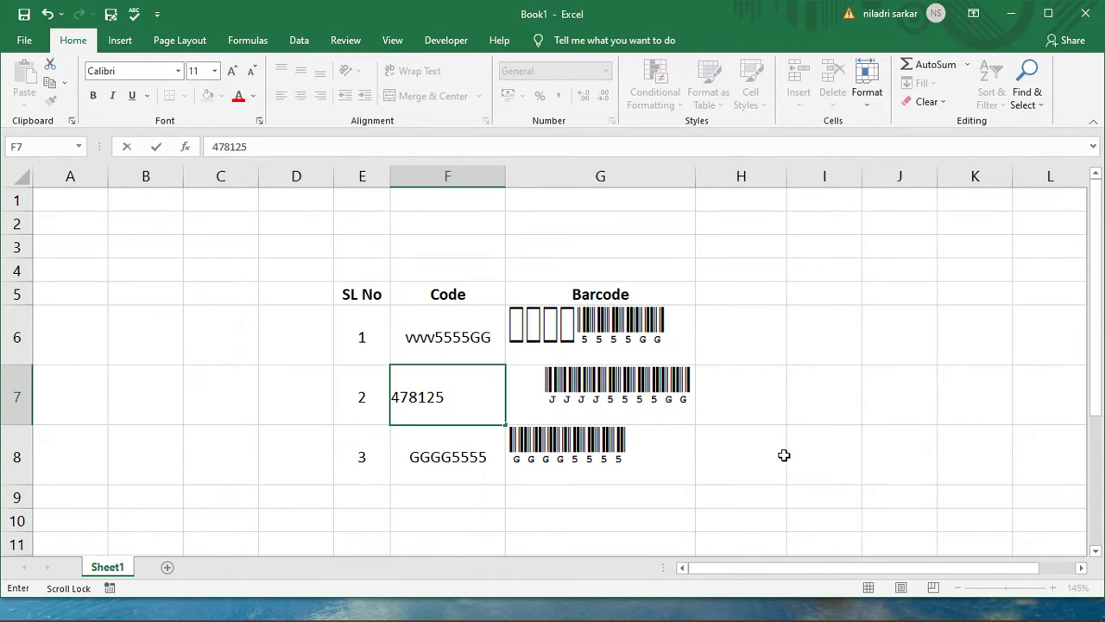
left_click(602, 395)
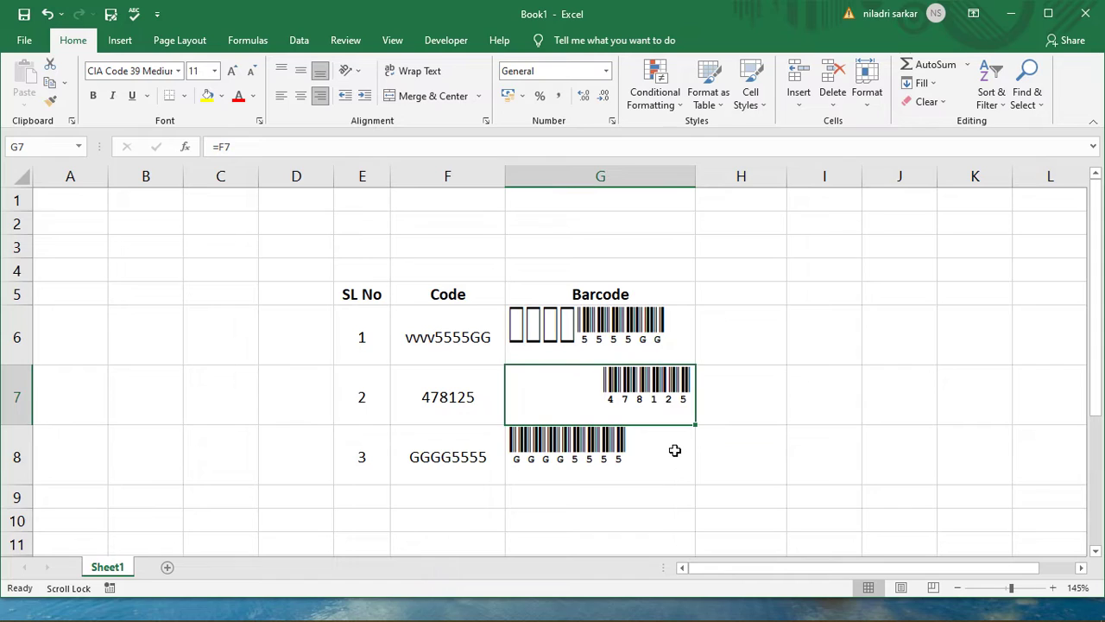
left_click(470, 463)
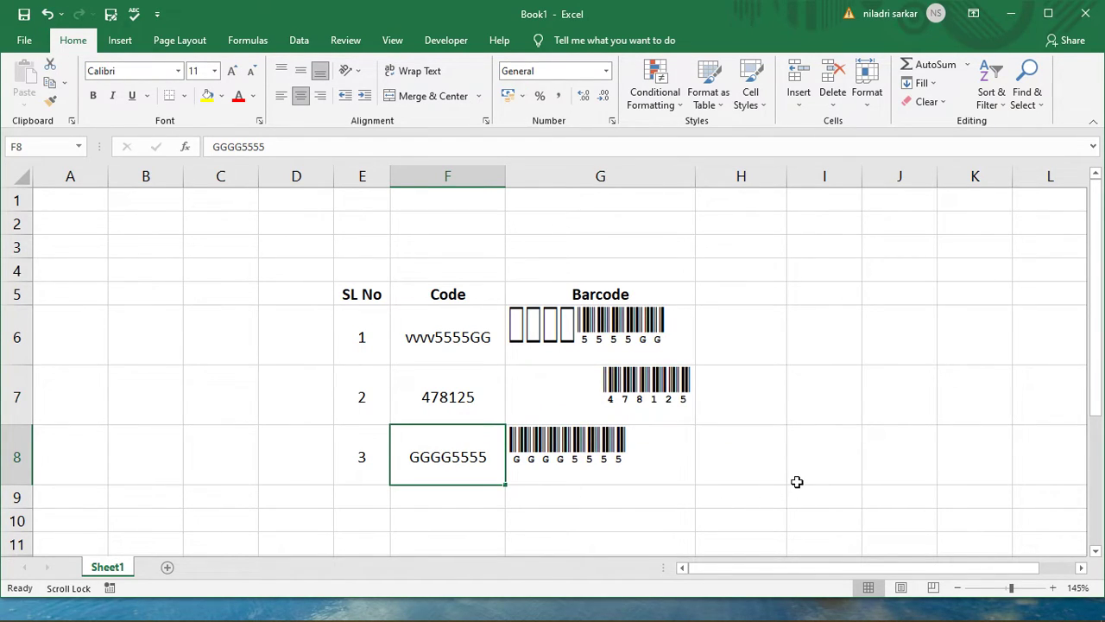
type("LLLL555")
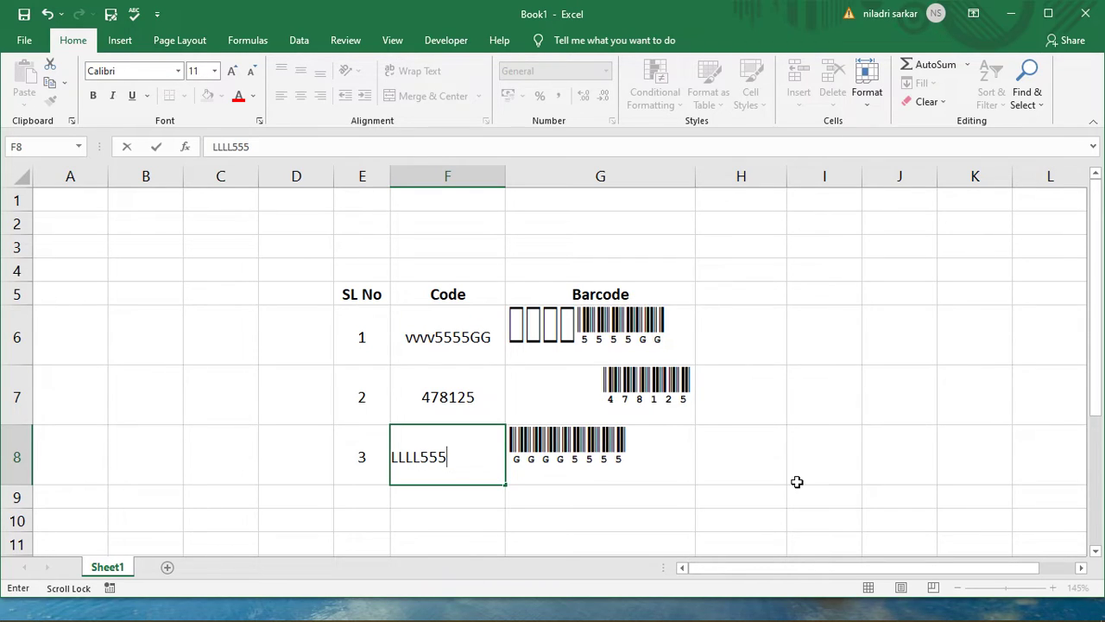
type("JJJ")
left_click(609, 463)
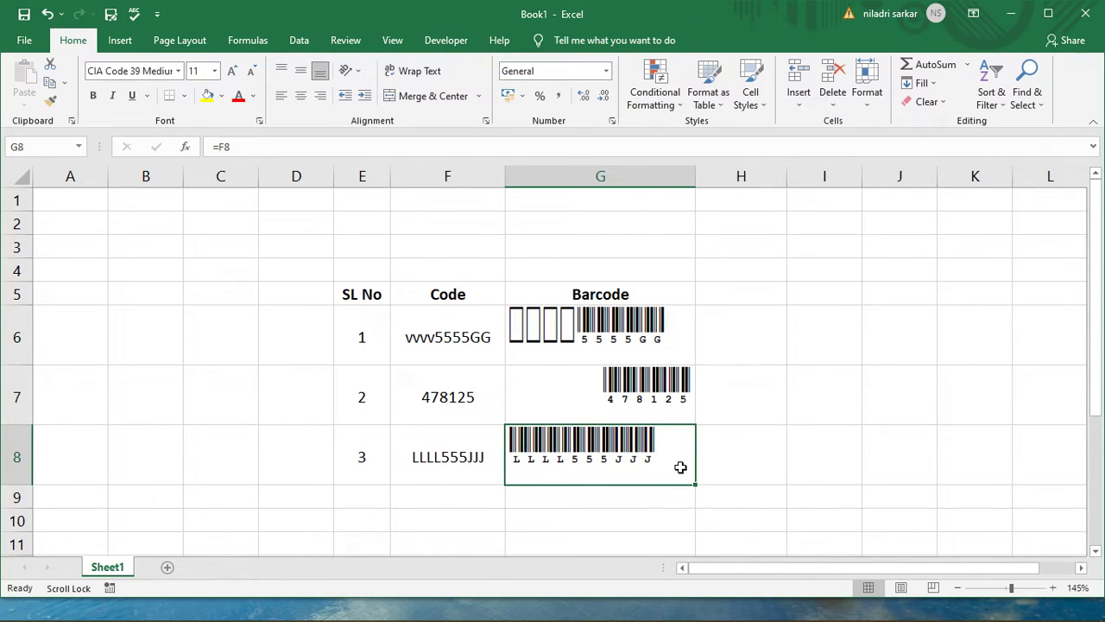
scroll(599, 432, "up", 1)
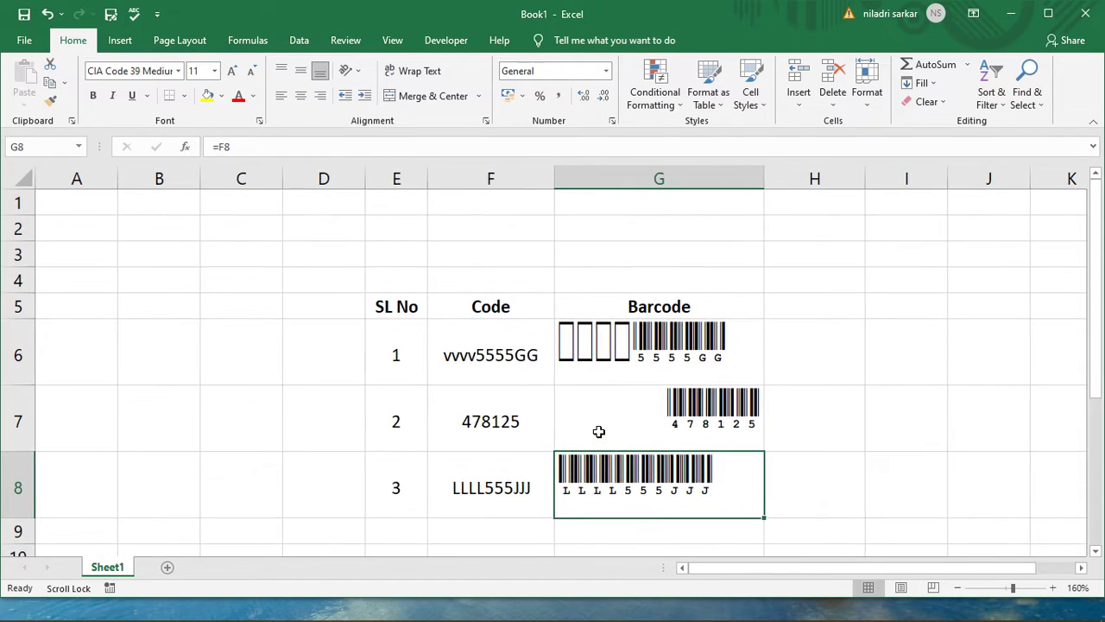
scroll(598, 431, "down", 2)
scroll(598, 432, "down", 2)
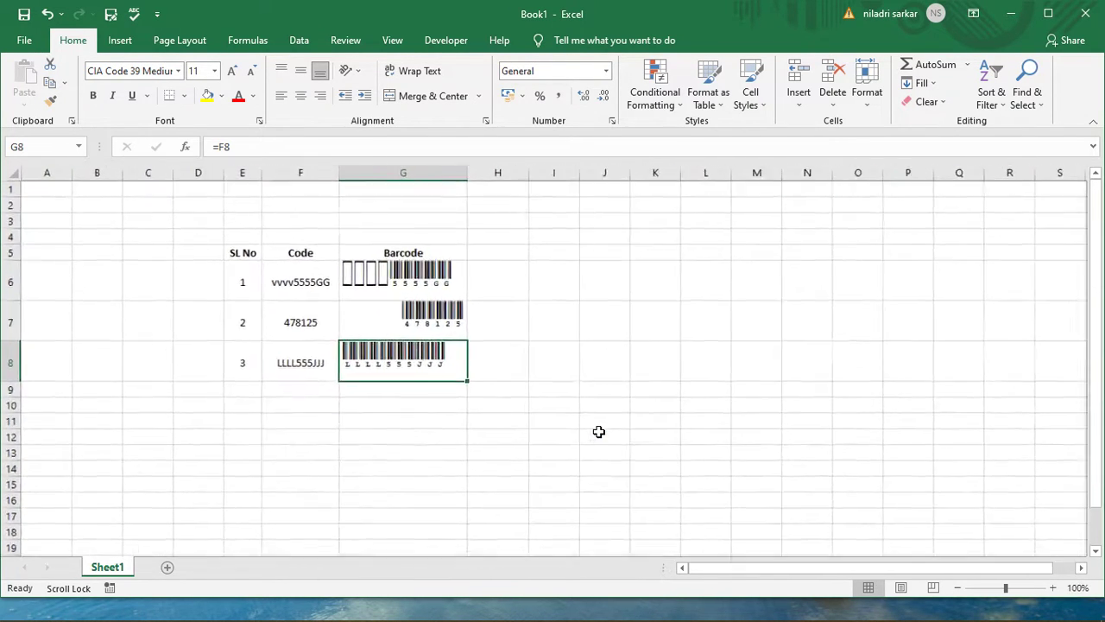
scroll(598, 432, "up", 2)
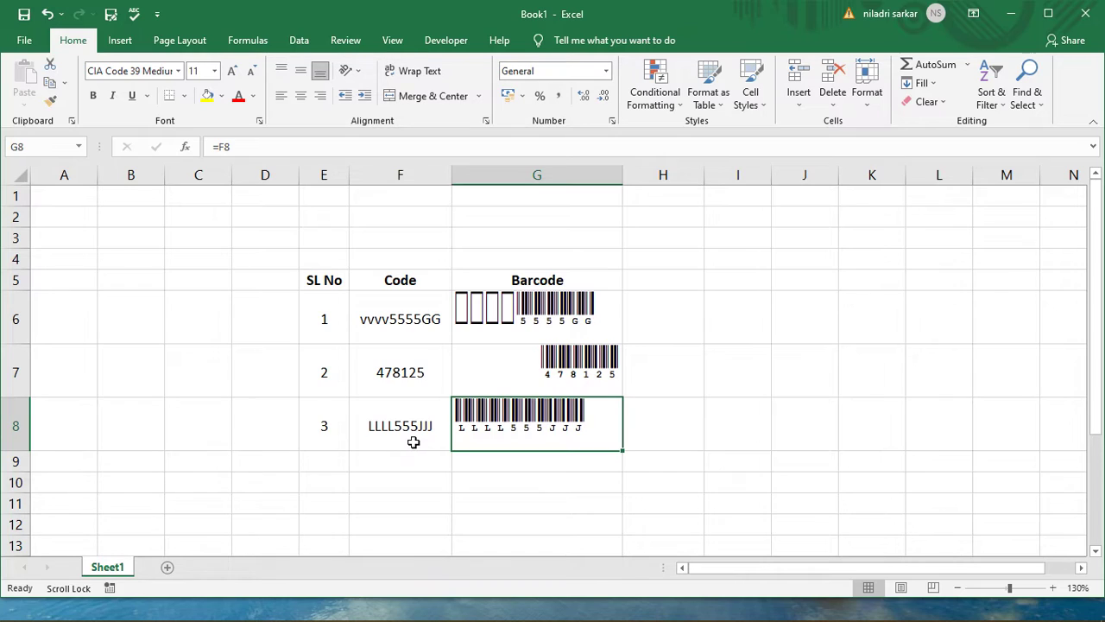
left_click(395, 376)
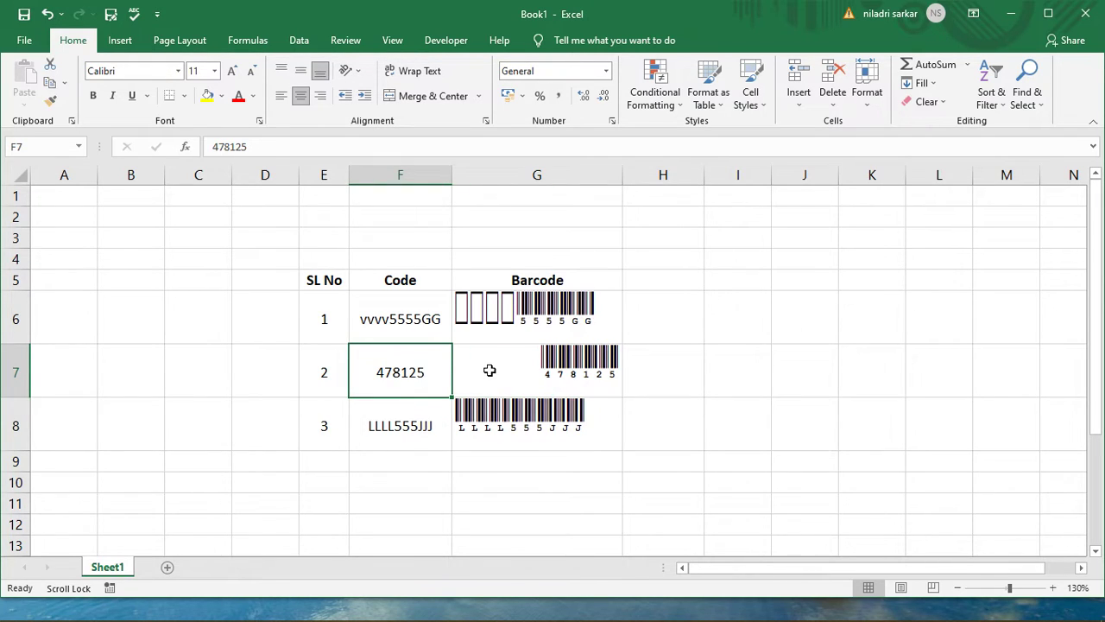
type("555555555555")
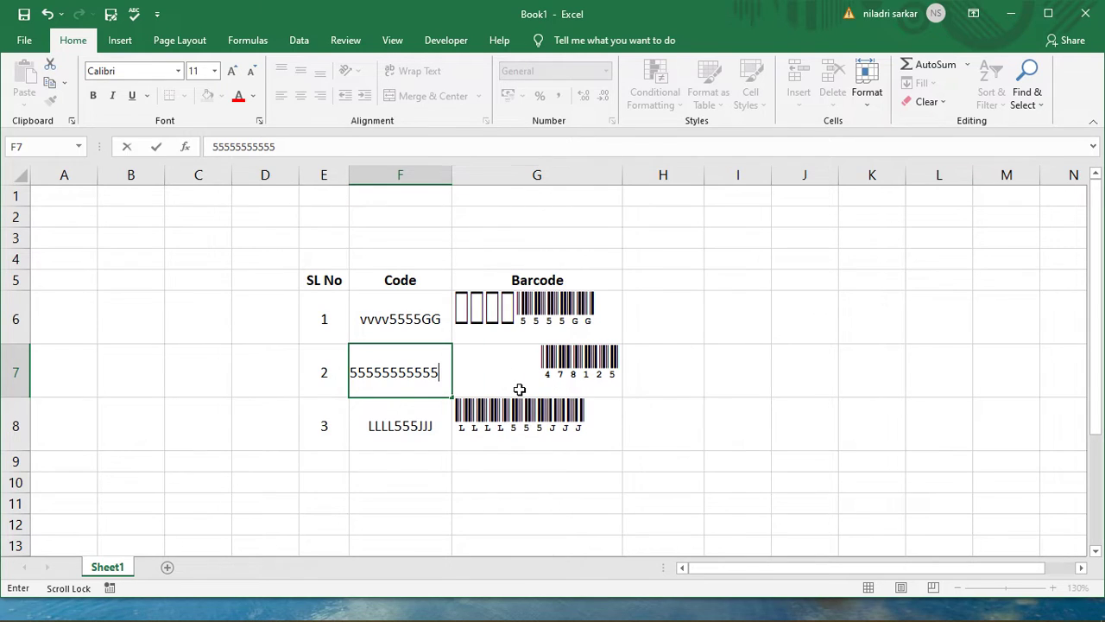
left_click(518, 388)
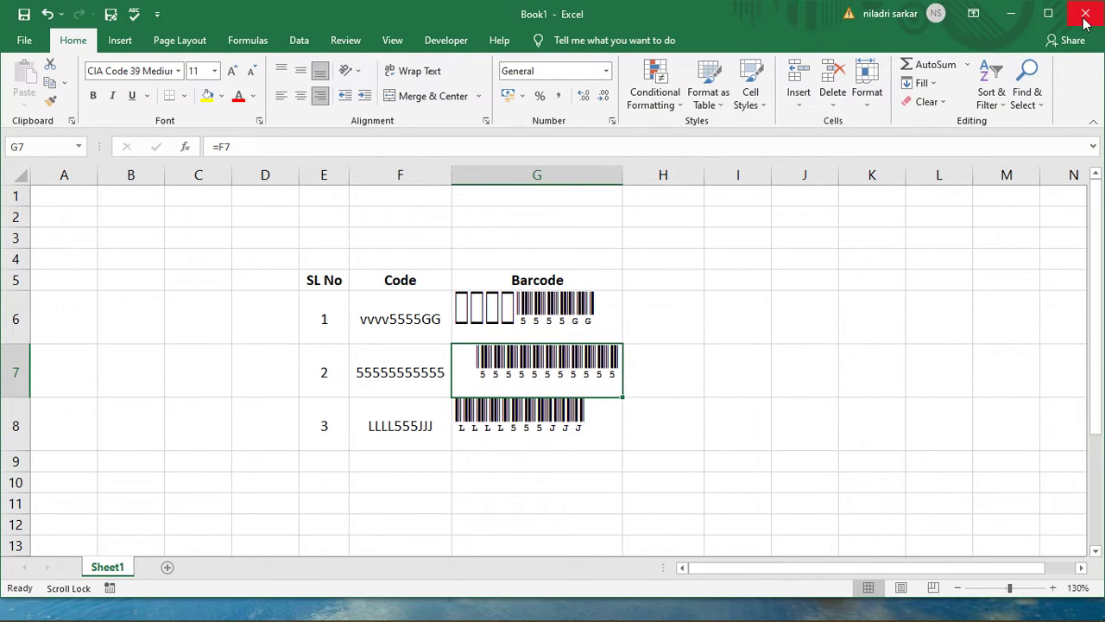
Minimize the Excel workbook and launch Google Chrome from the taskbar.
left_click(1013, 19)
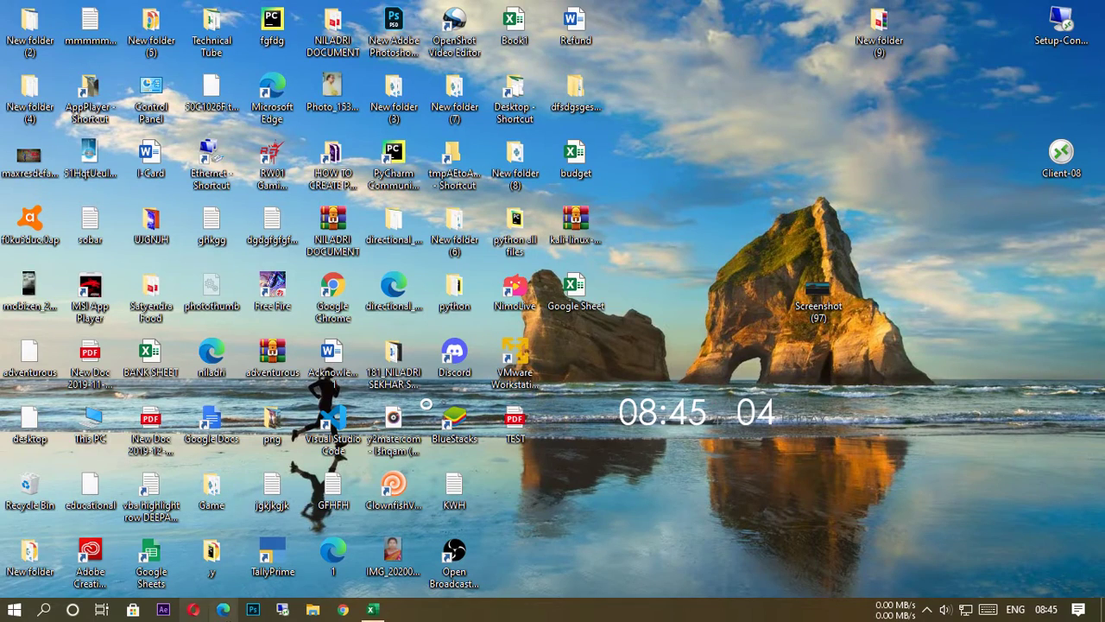
left_click(343, 610)
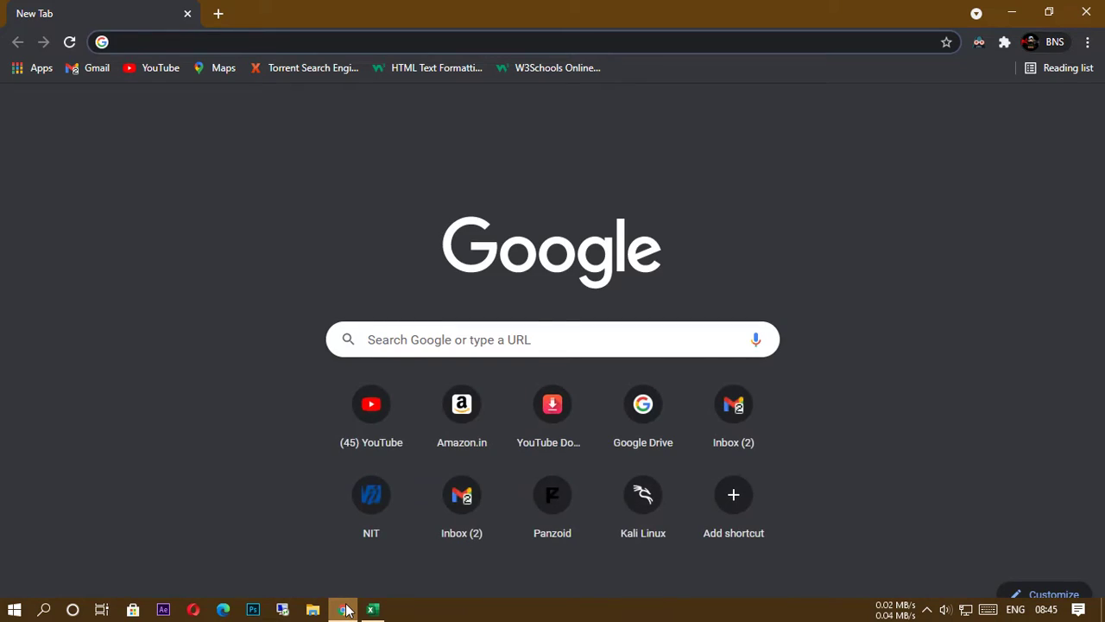
mouse_move(346, 609)
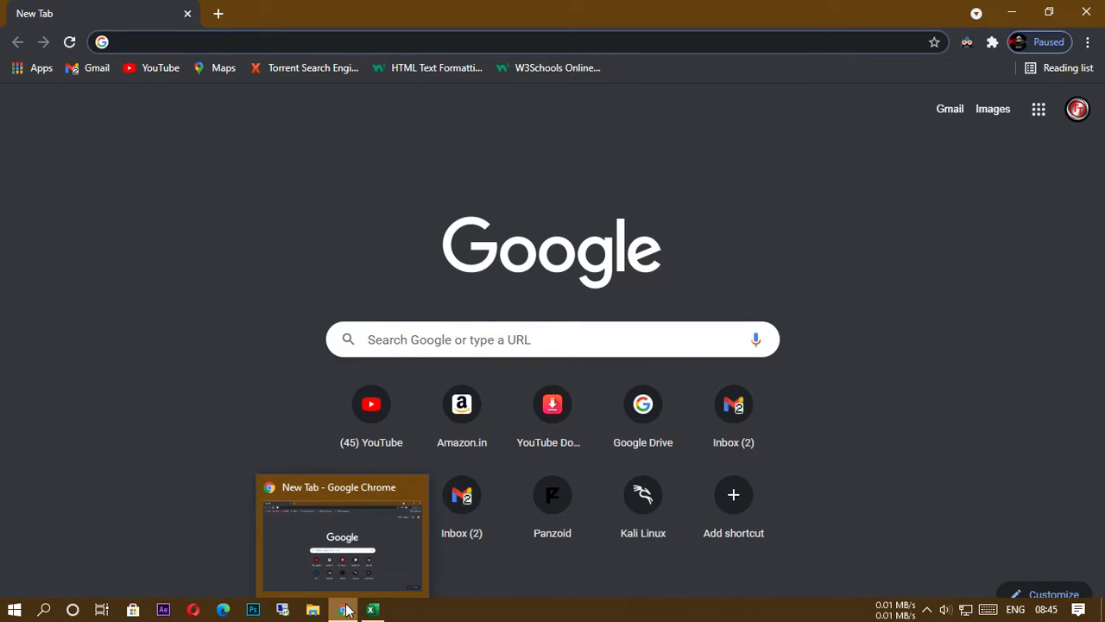
left_click(386, 343)
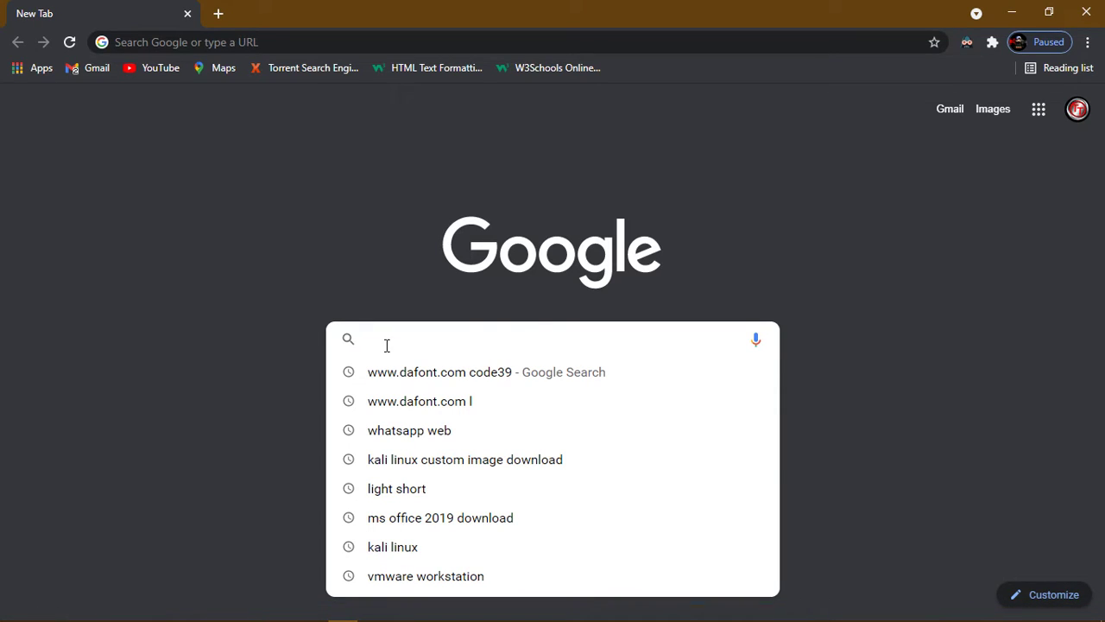
type("www")
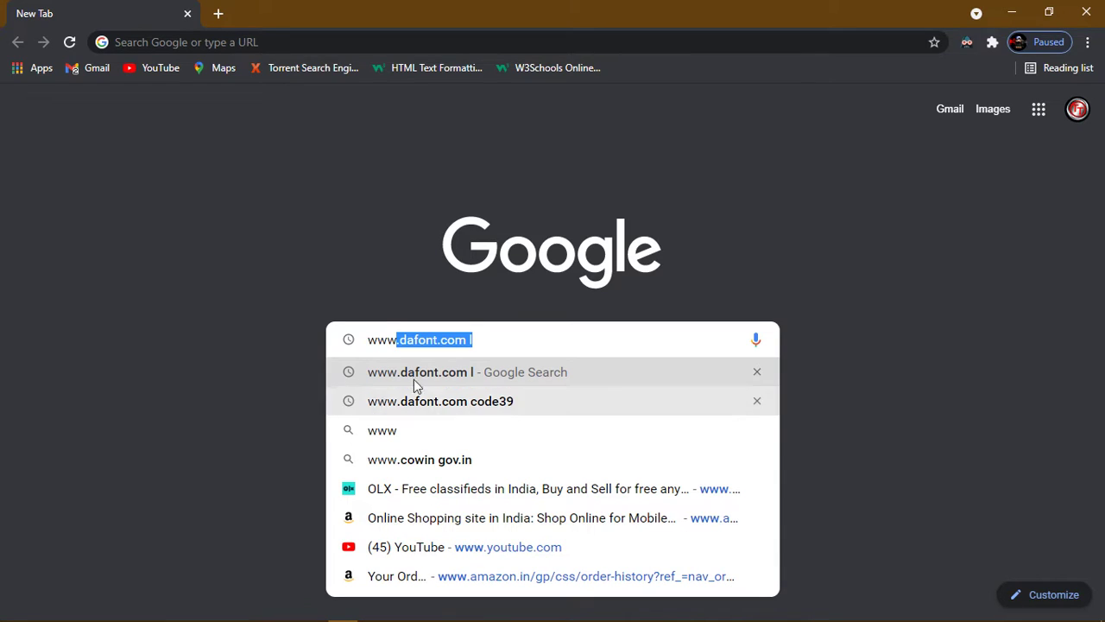
left_click(431, 340)
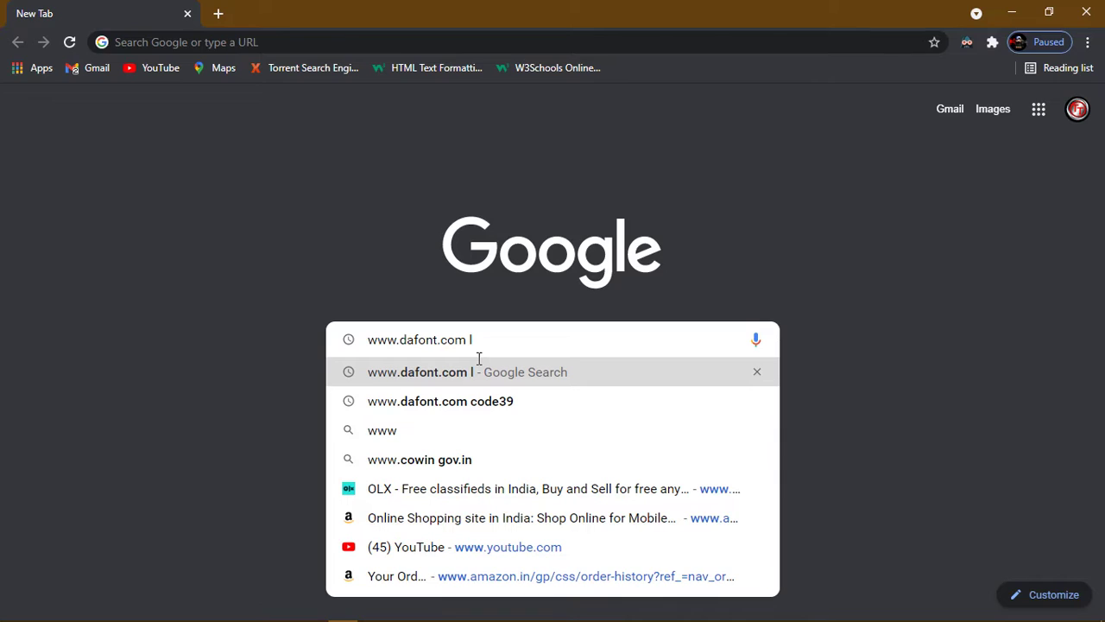
key("Return")
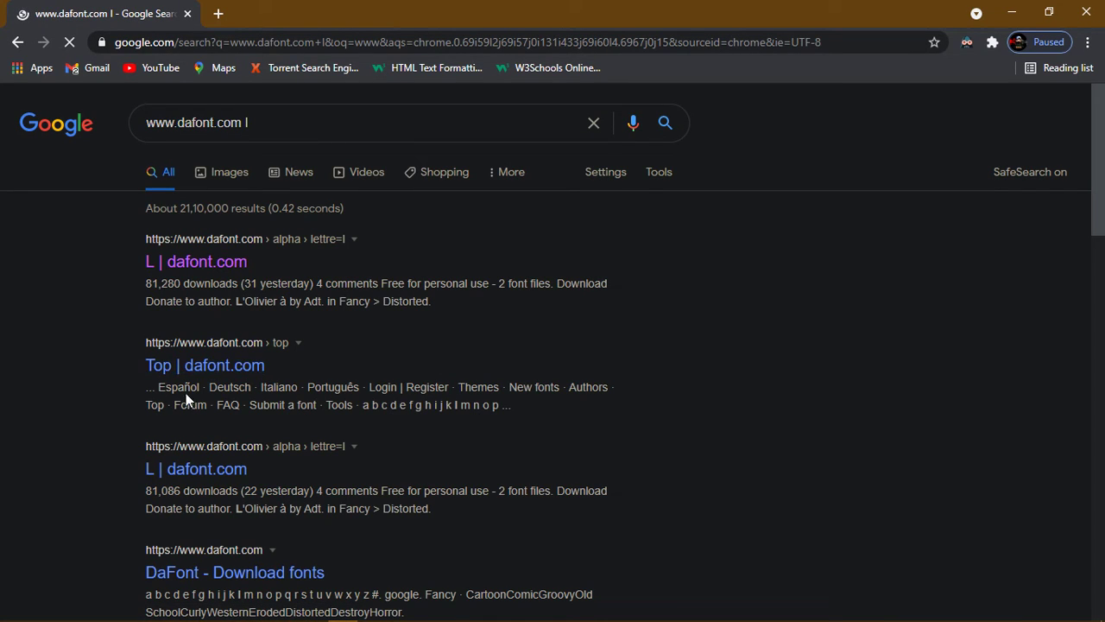
left_click(262, 120)
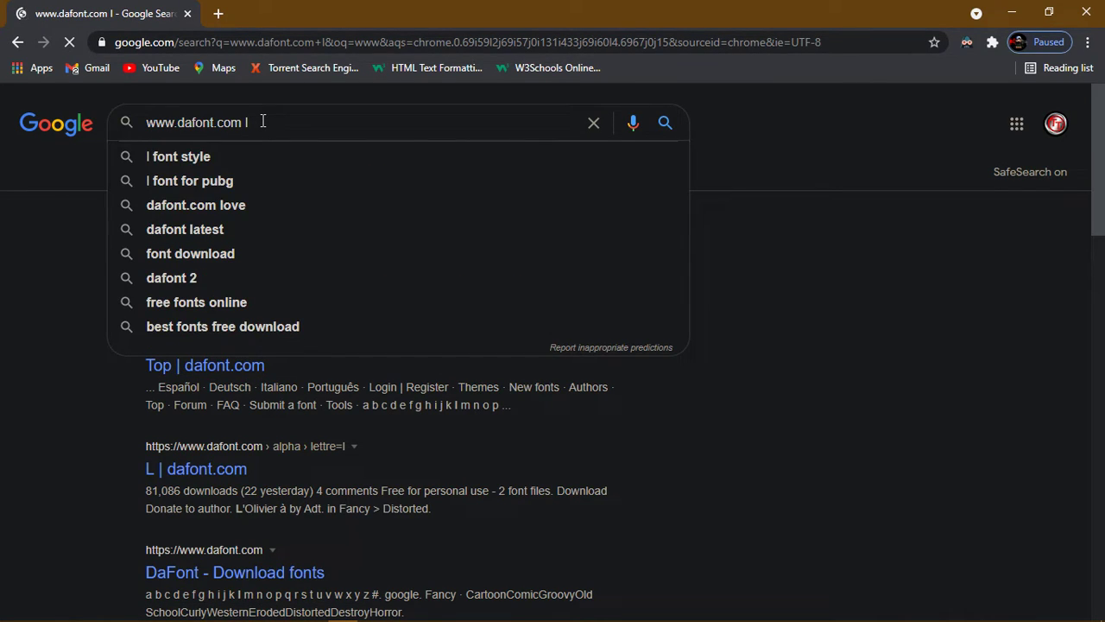
key("BackSpace")
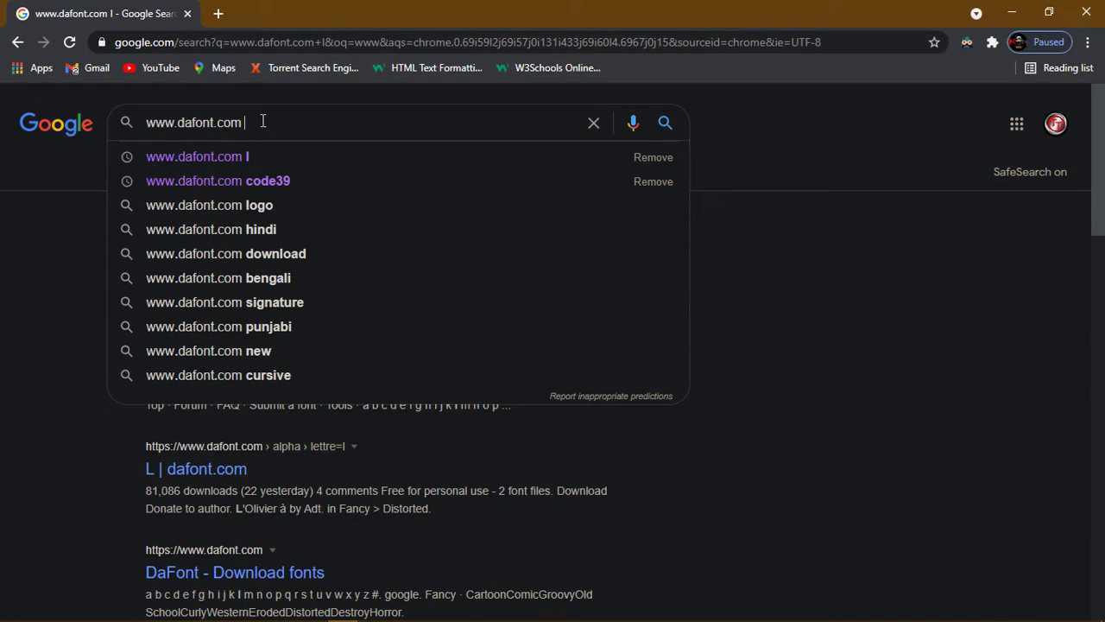
type("code39")
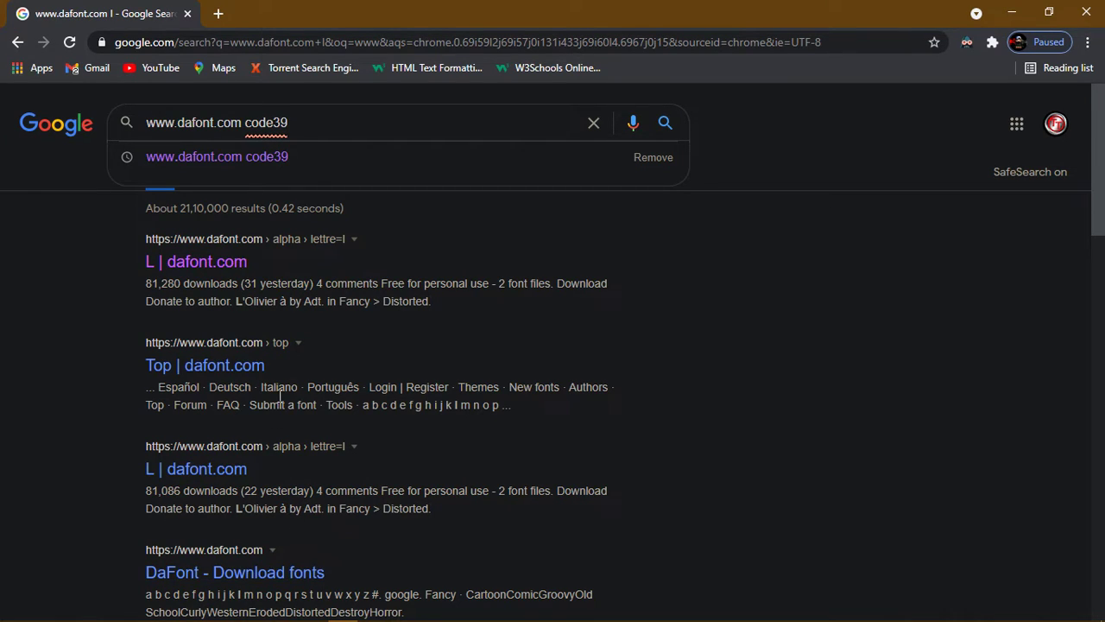
scroll(279, 394, "down", 3)
scroll(294, 395, "up", 3)
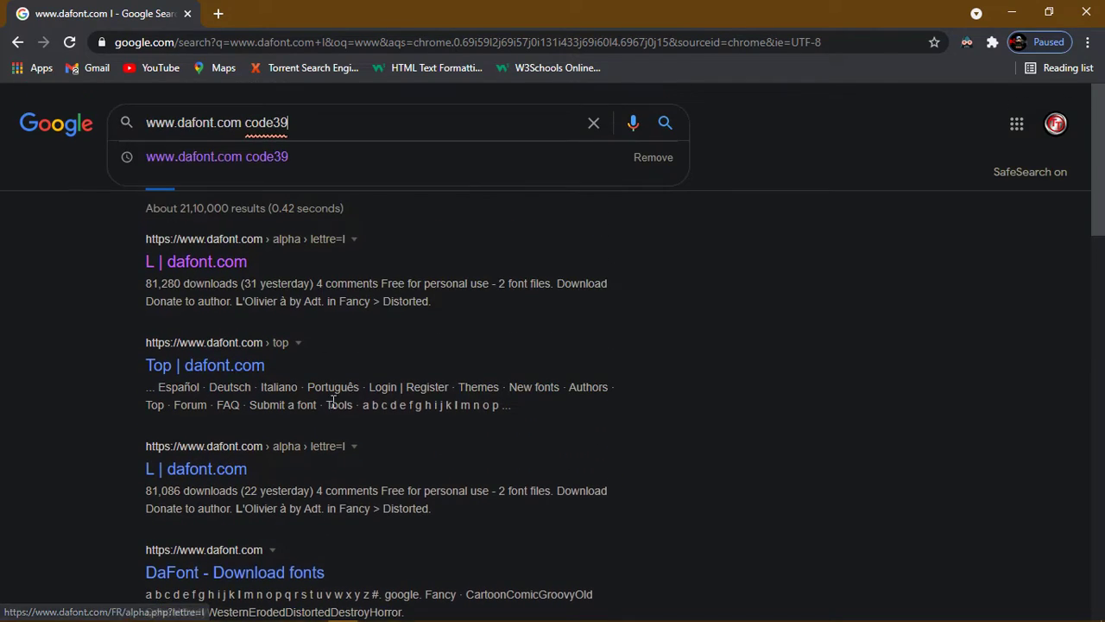
key("Return")
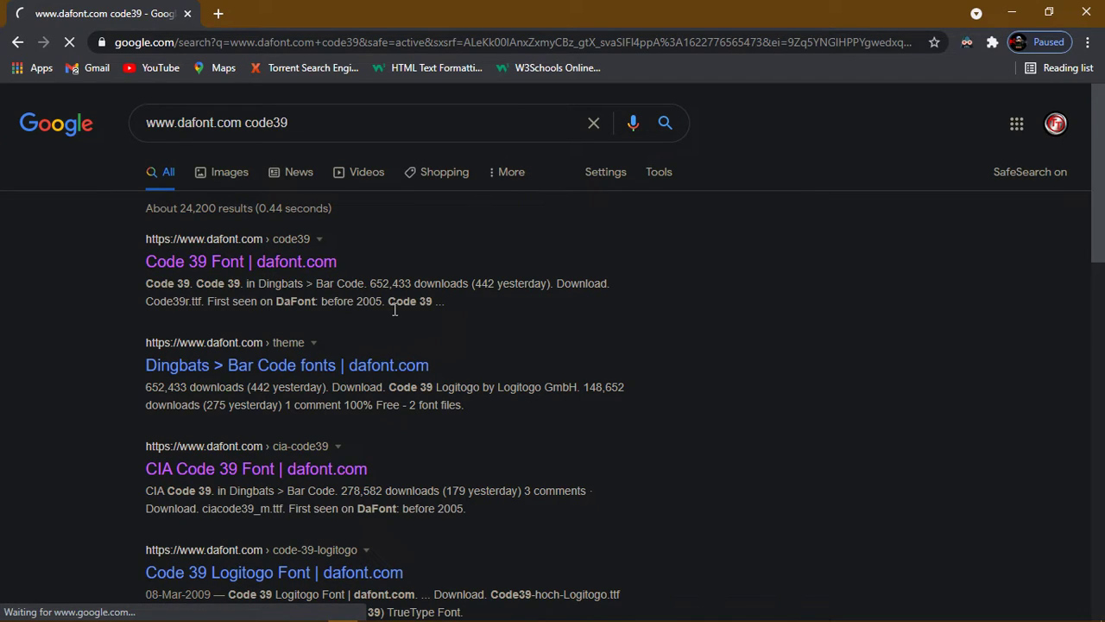
Scroll through the plain Code 39 font page's barcode glyph previews.
scroll(388, 328, "down", 3)
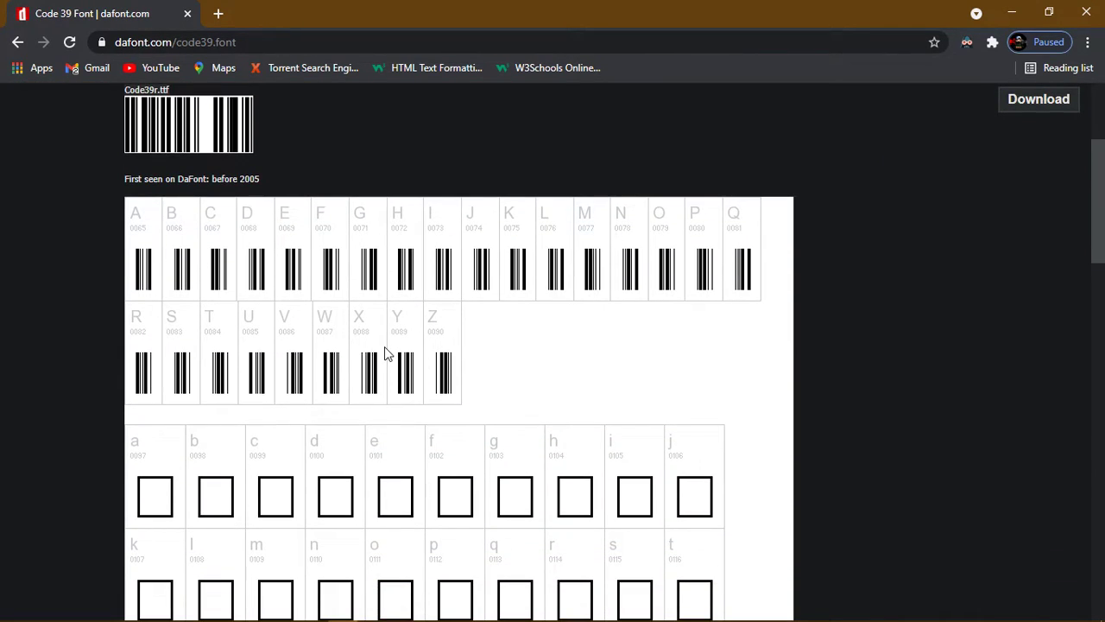
scroll(386, 354, "down", 1)
scroll(386, 354, "down", 3)
scroll(386, 354, "down", 3)
scroll(389, 354, "up", 7)
scroll(386, 354, "up", 2)
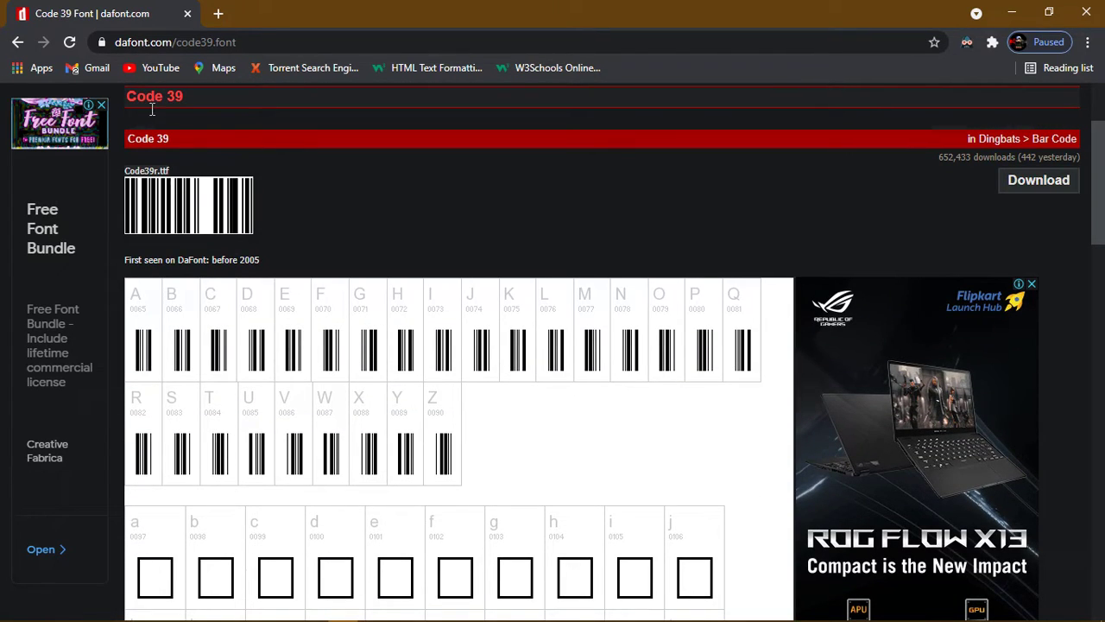
Go back to the Google results and open the CIA Code 39 Font page on dafont.com.
left_click(19, 43)
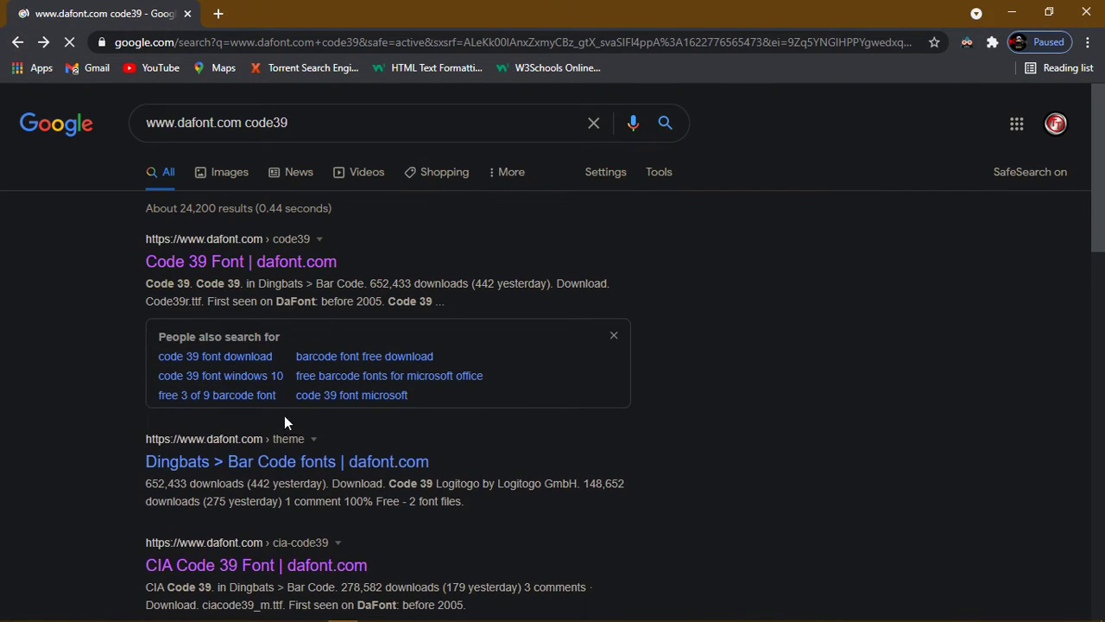
scroll(286, 419, "down", 1)
scroll(271, 414, "down", 1)
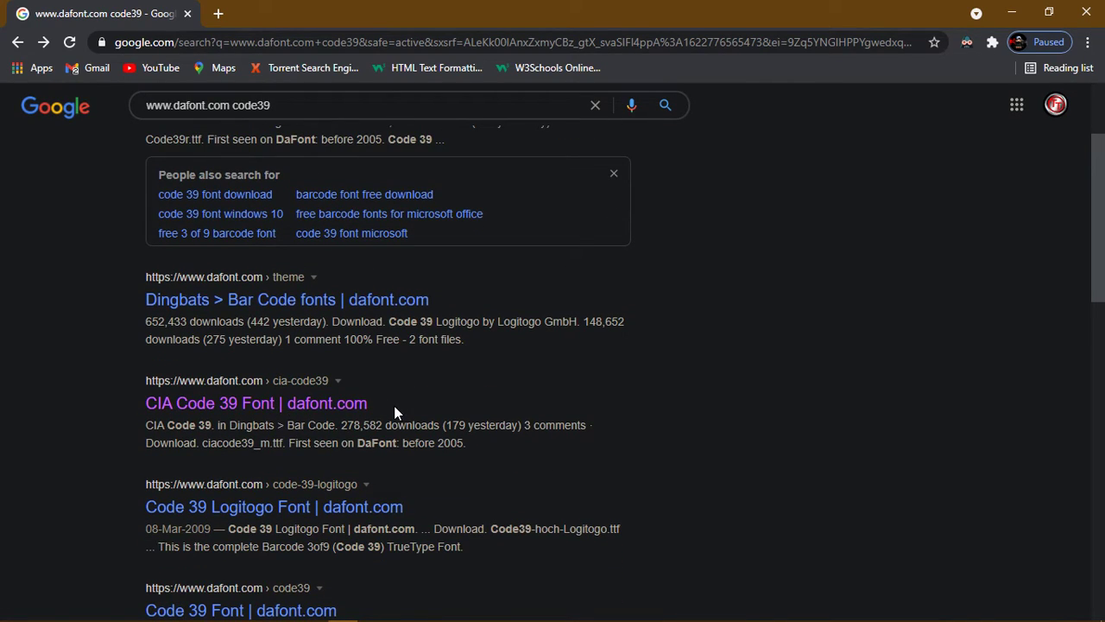
left_click(247, 404)
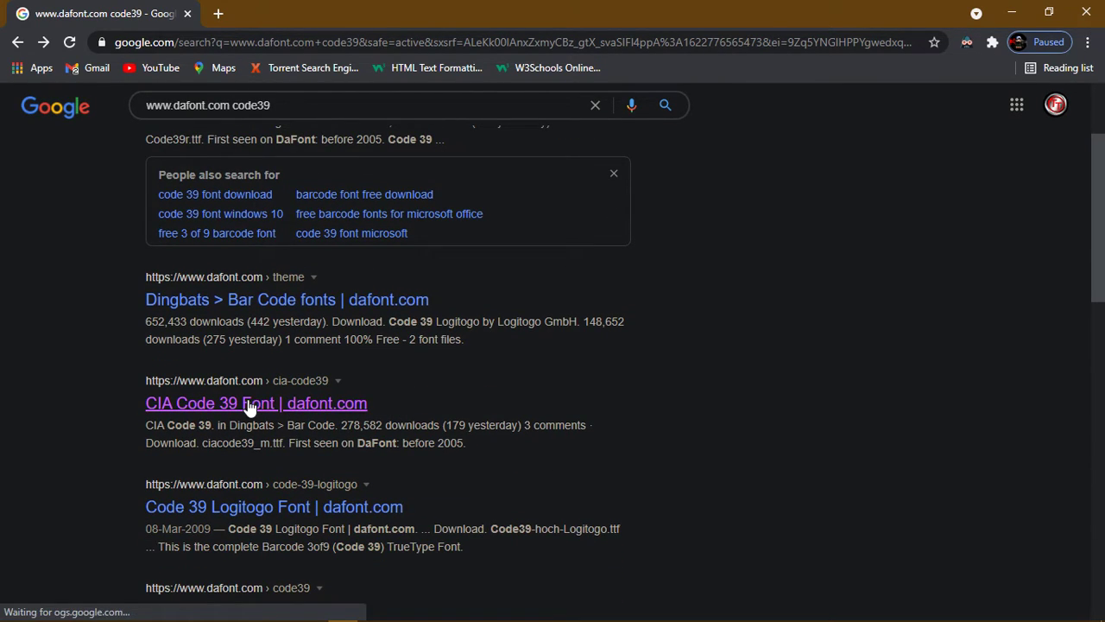
Scroll the CIA Code 39 character map through letter, digit and symbol glyphs, then back up.
scroll(319, 412, "down", 2)
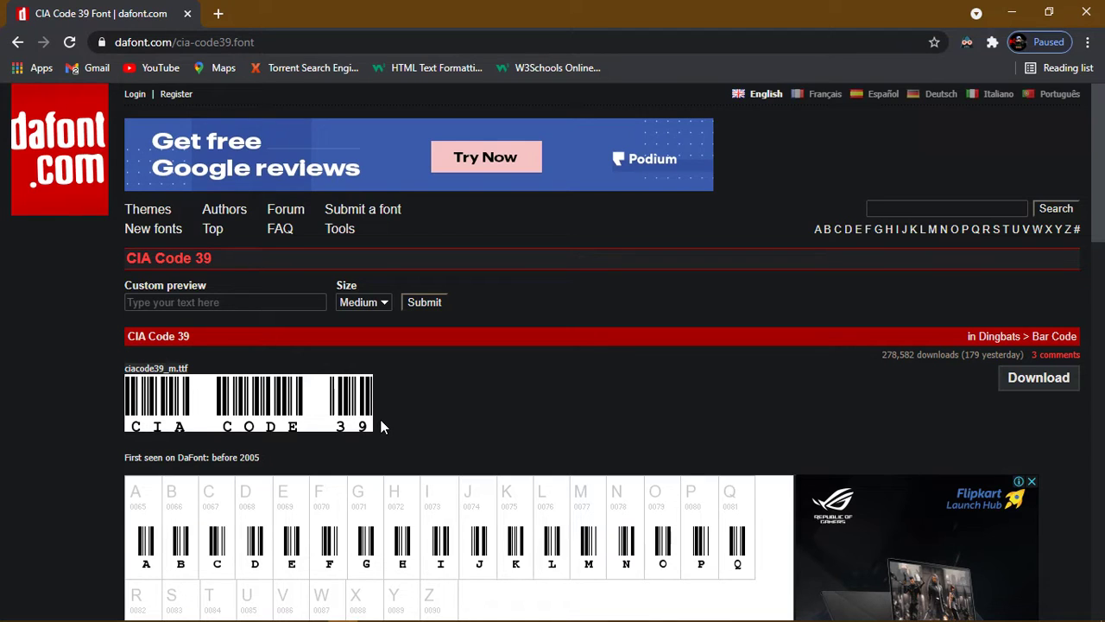
scroll(389, 517, "down", 8)
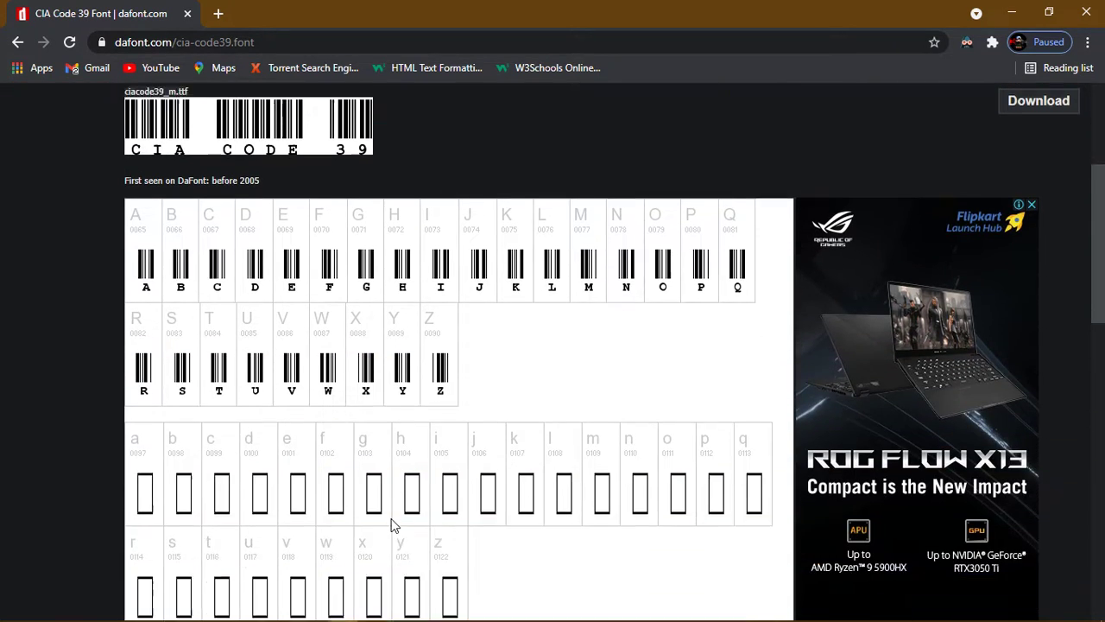
scroll(388, 517, "down", 2)
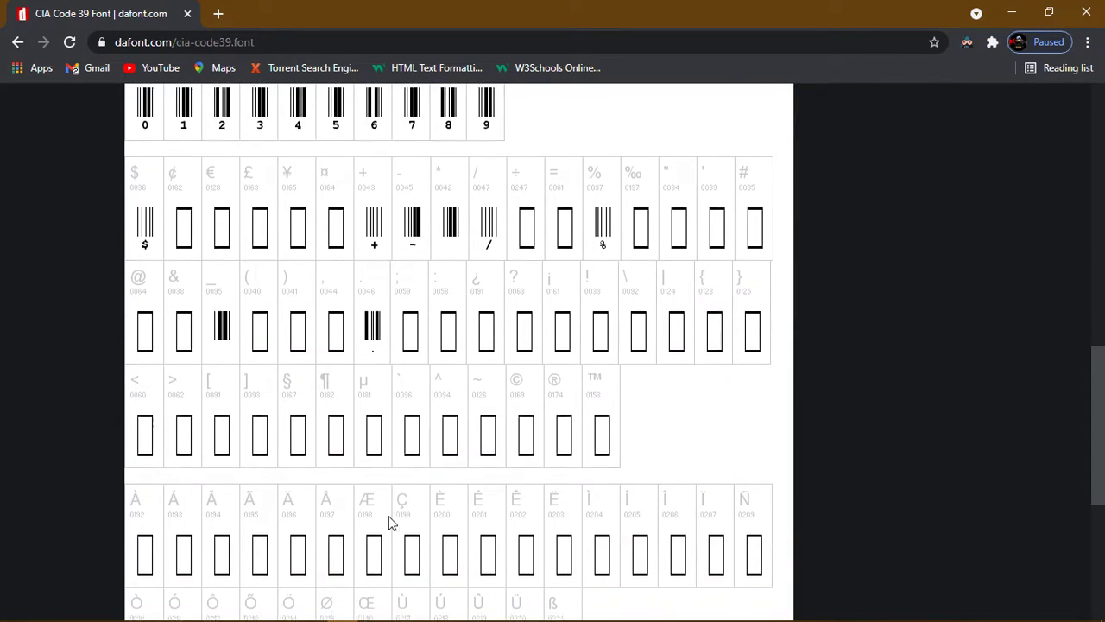
scroll(389, 517, "up", 3)
scroll(388, 517, "up", 2)
scroll(388, 522, "up", 4)
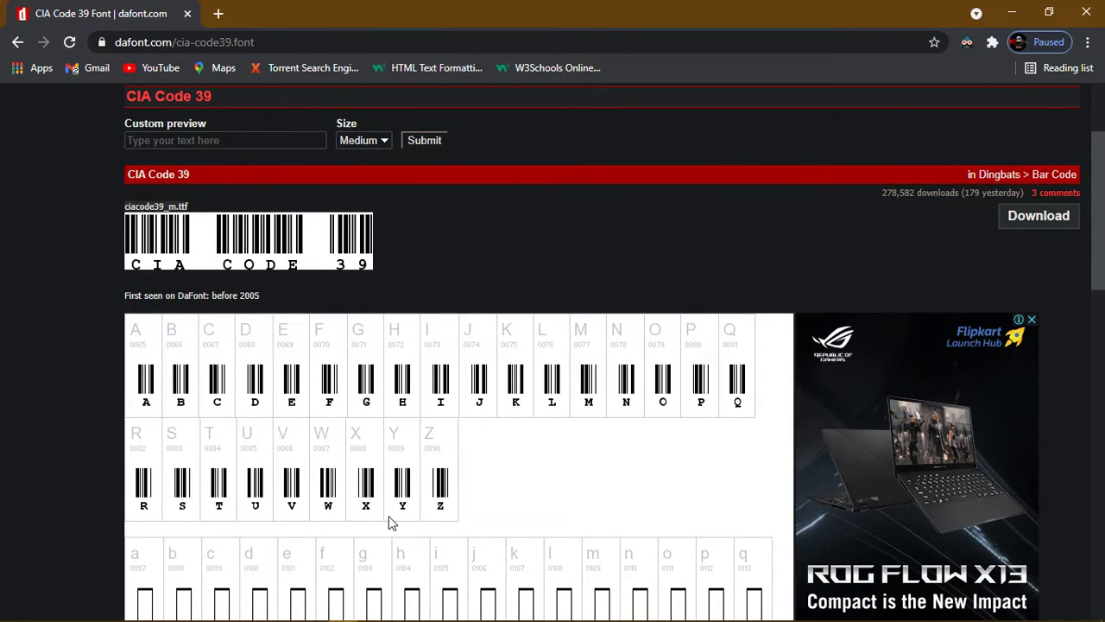
scroll(388, 522, "down", 4)
scroll(388, 522, "up", 5)
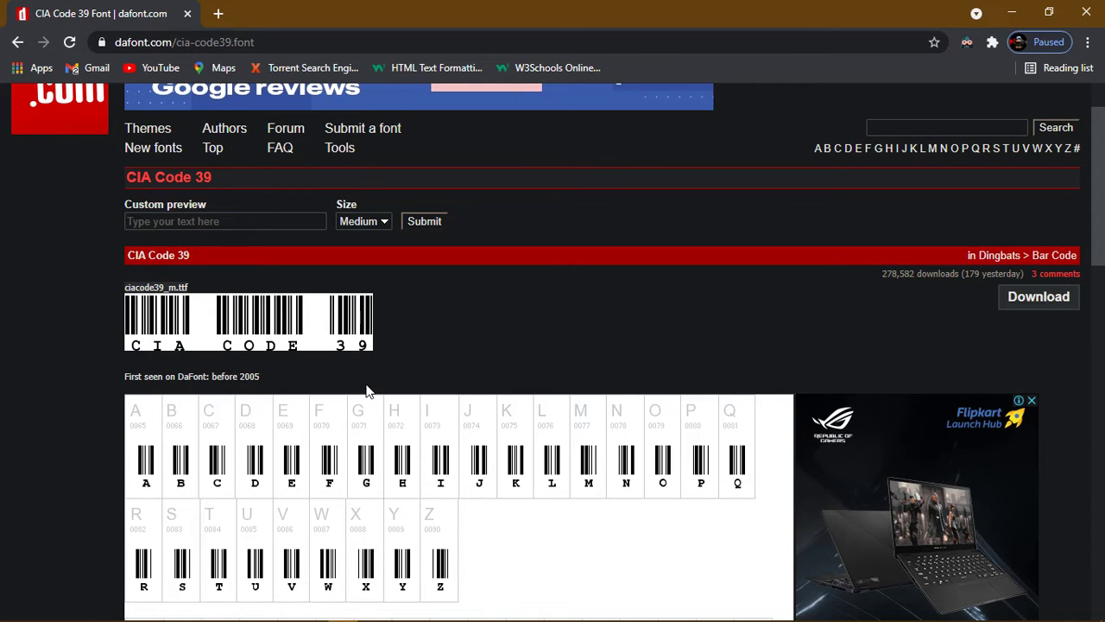
Navigate back through the browser history and close Chrome.
left_click(18, 42)
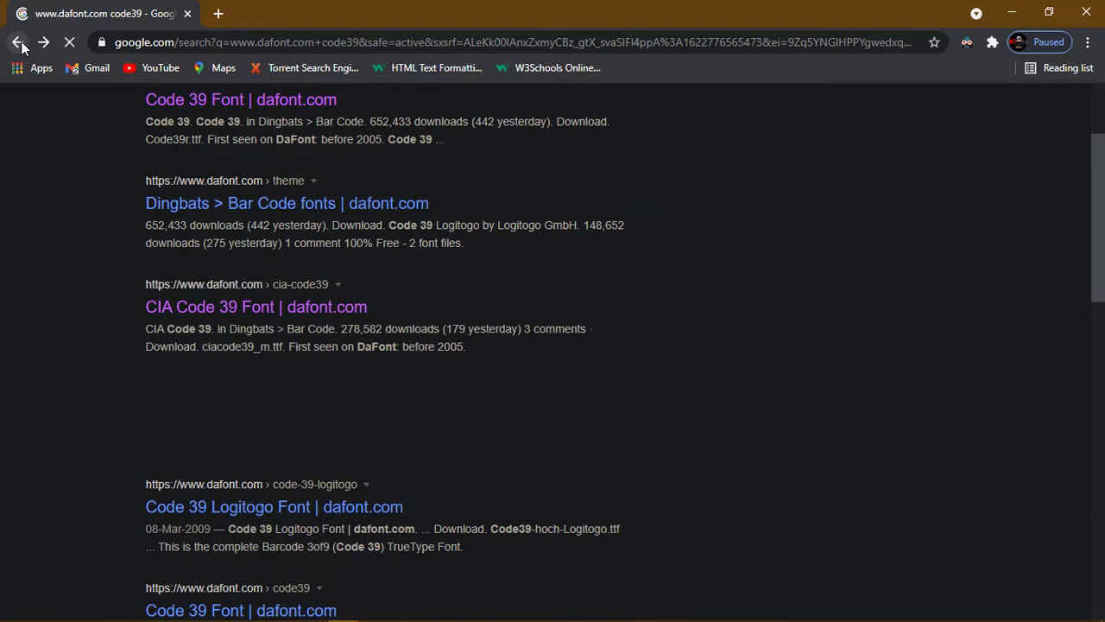
left_click(18, 42)
left_click(18, 42)
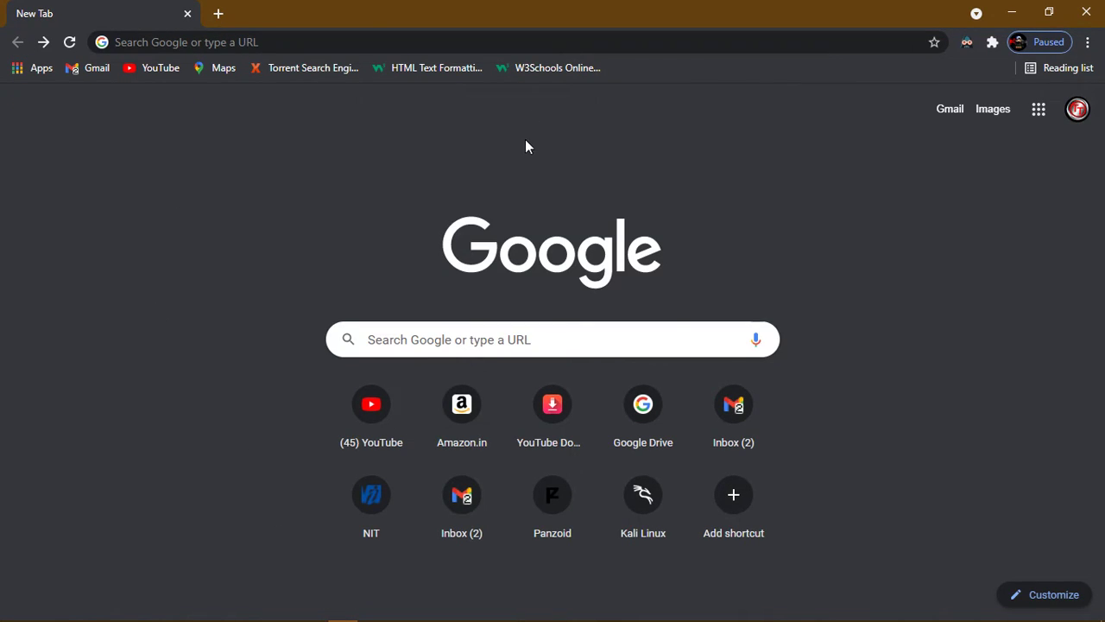
left_click(1086, 13)
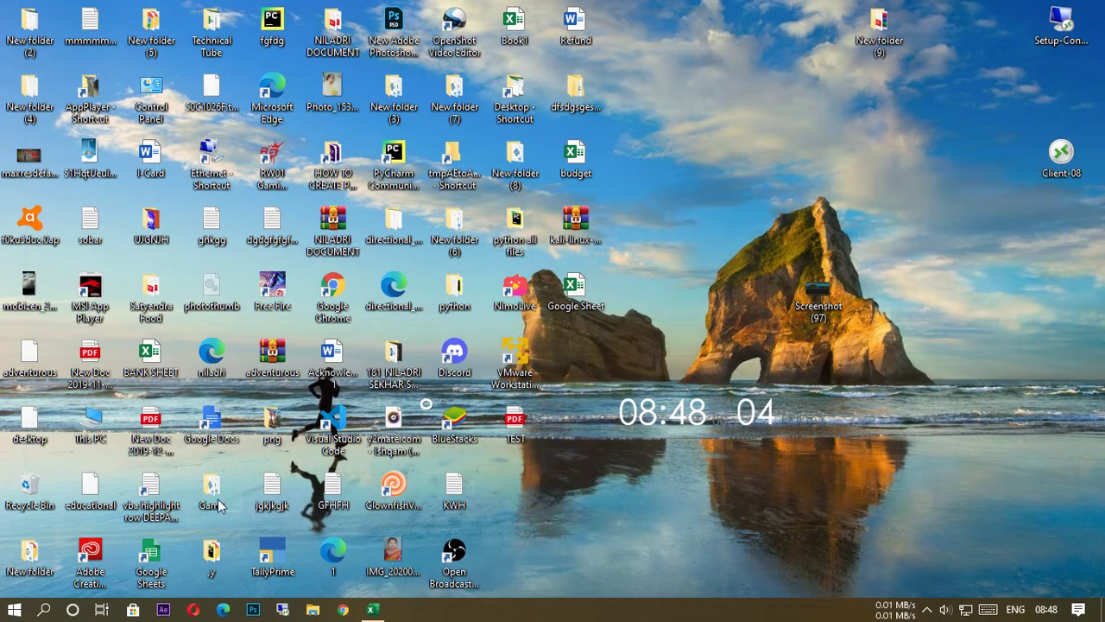
Restore the Excel workbook and check the font list, leaving the font unchanged.
mouse_move(389, 615)
left_click(390, 558)
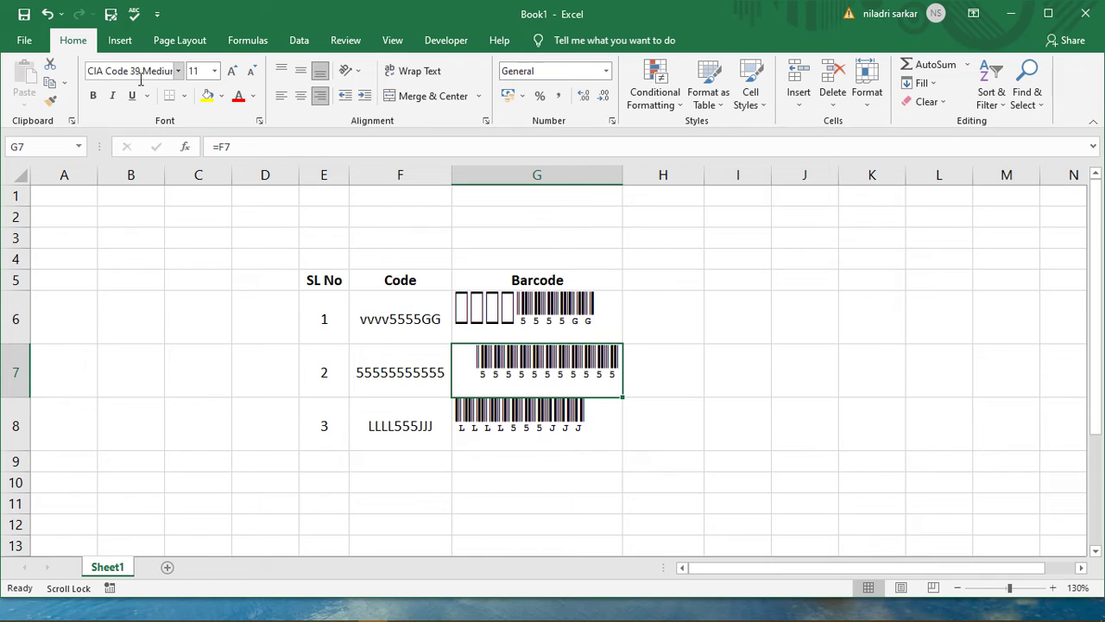
left_click(179, 72)
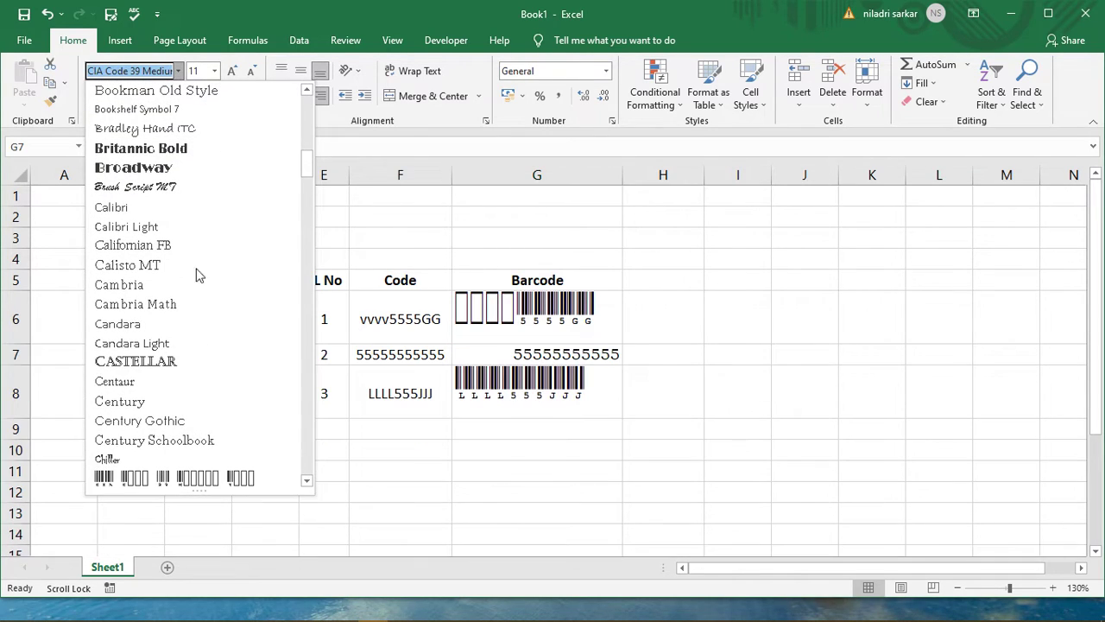
scroll(204, 283, "down", 3)
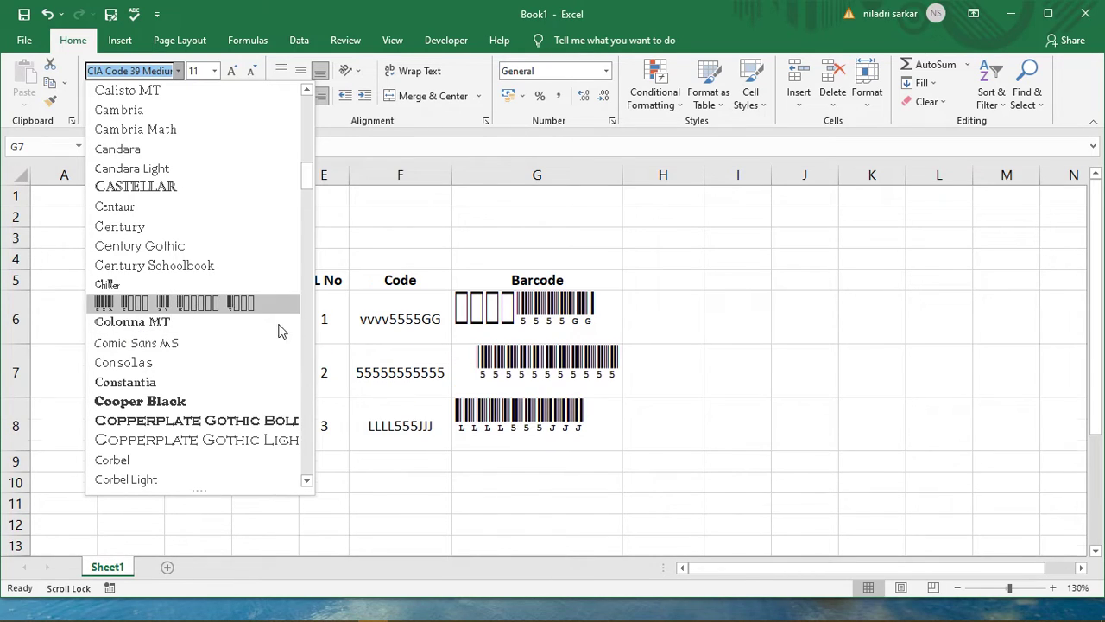
key("Escape")
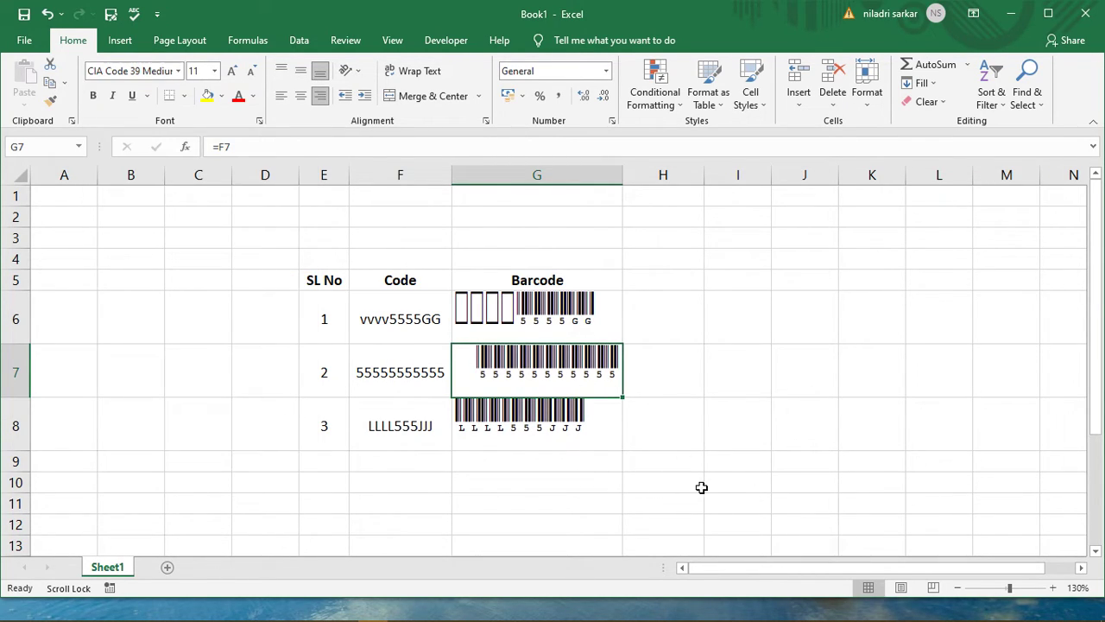
scroll(766, 441, "down", 2)
scroll(621, 447, "up", 1)
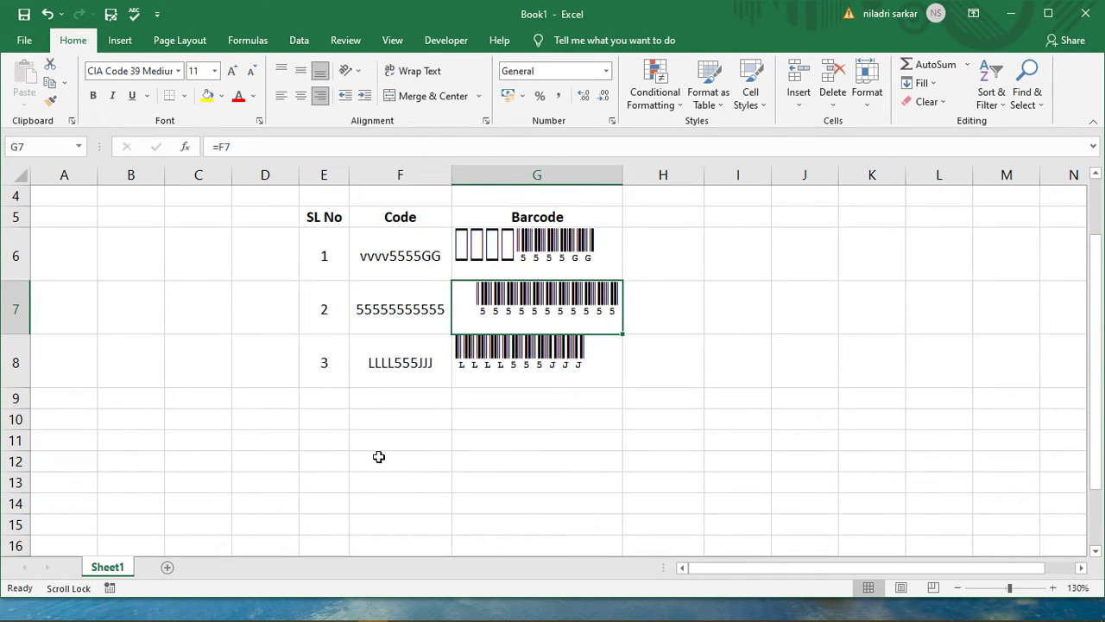
left_click(331, 400)
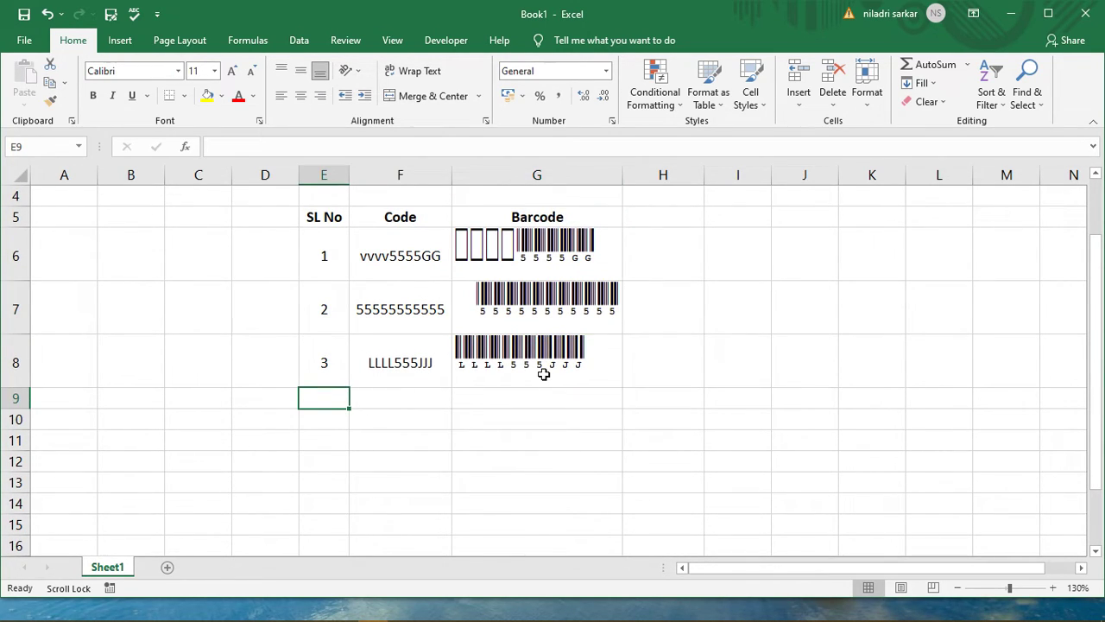
Enter serial number 4 in E9 and code KKKK55555GGG in F9.
type("4")
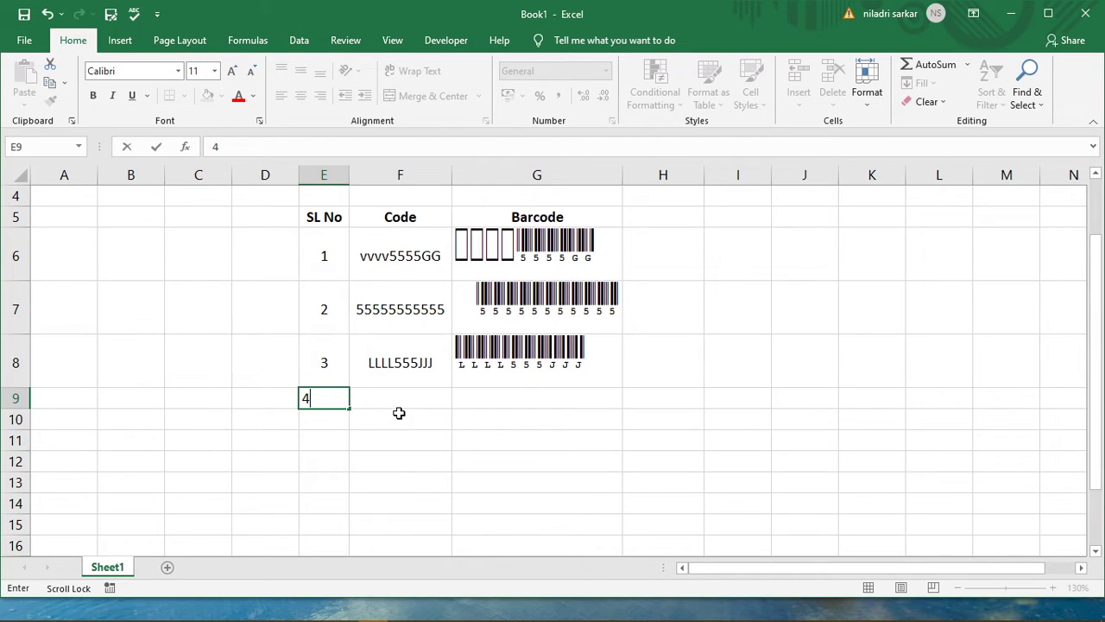
key("Tab")
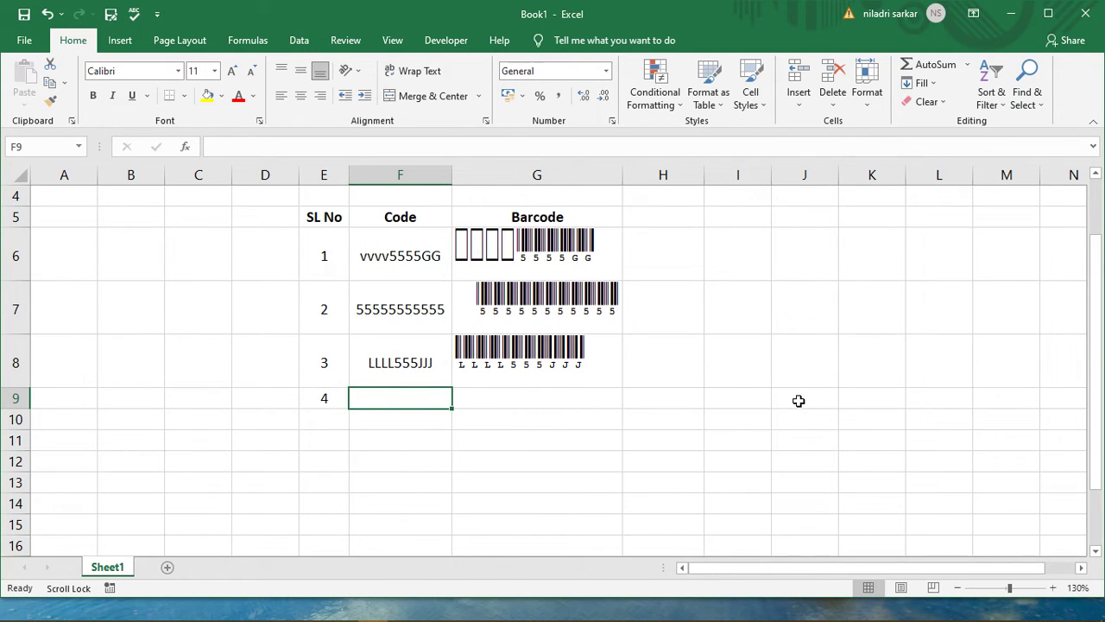
type("KKKK")
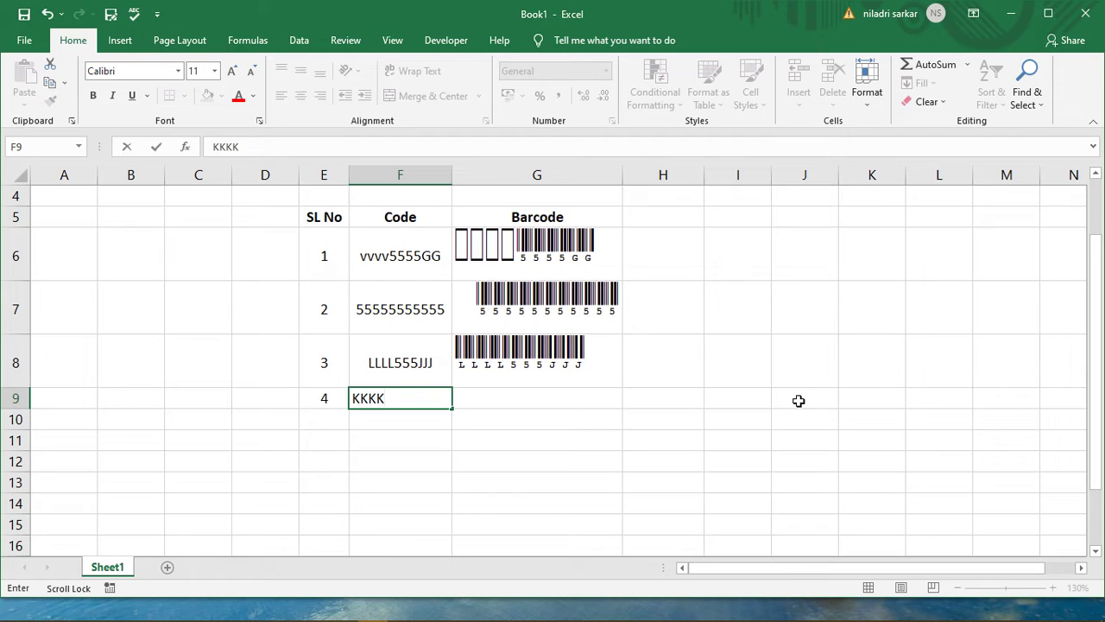
type("55555")
type("GGG")
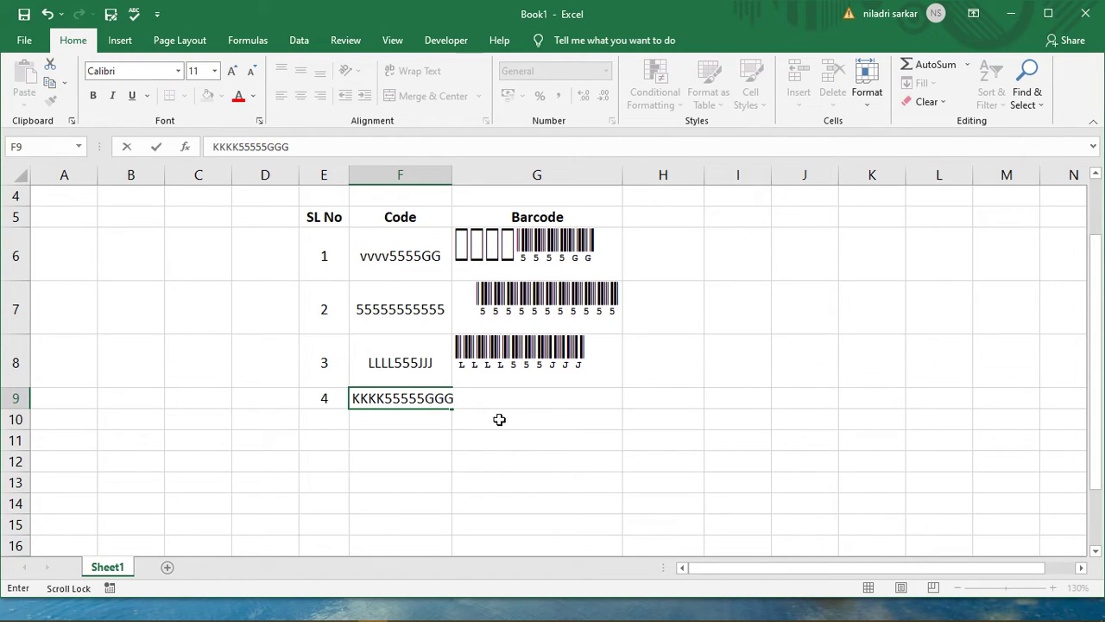
left_click(516, 472)
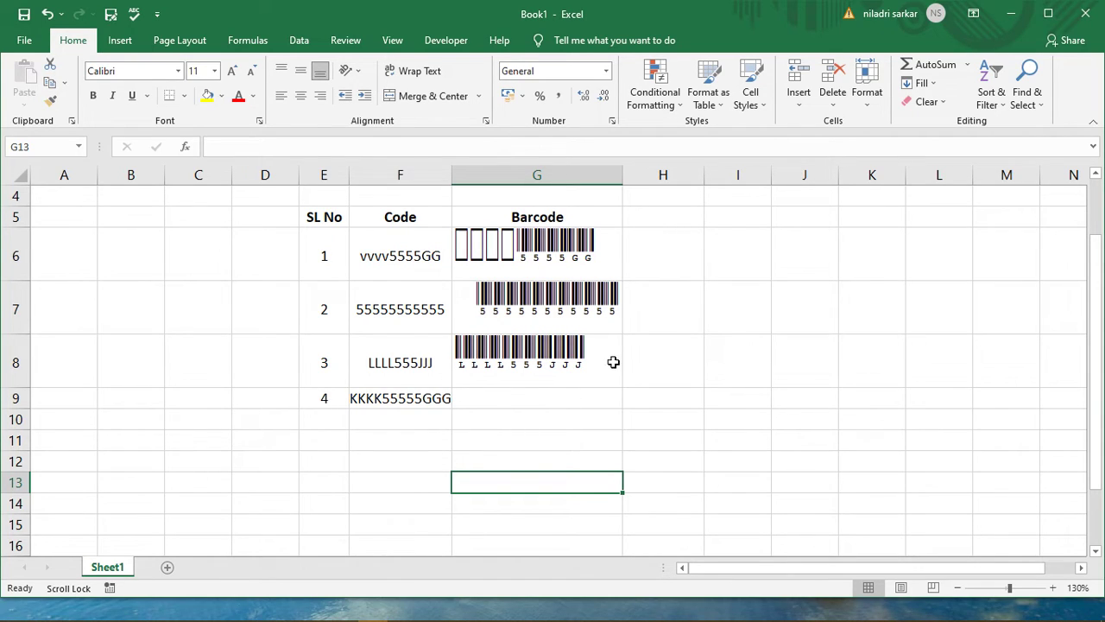
Fill the barcode formula from G8 down into G9.
left_click(573, 364)
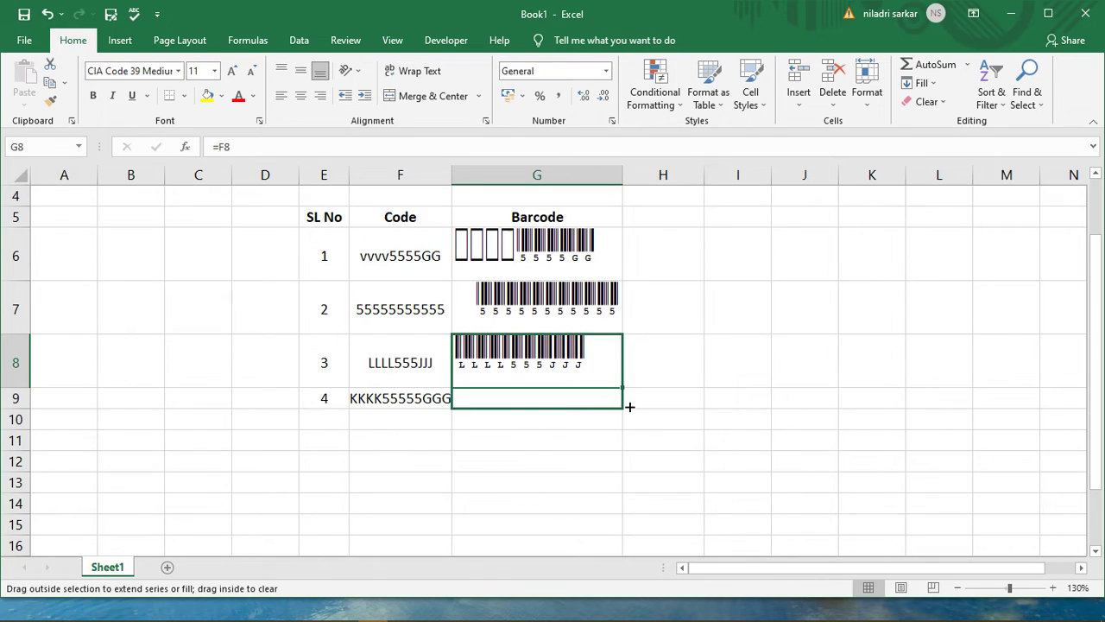
left_click_drag(629, 393, 631, 404)
left_click(753, 442)
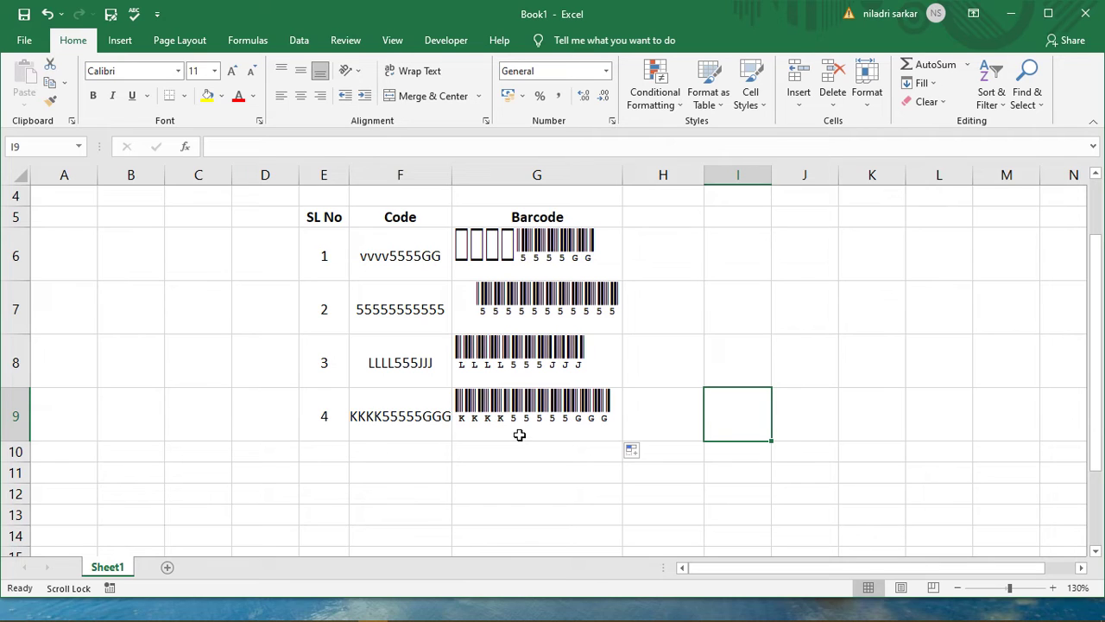
scroll(530, 421, "up", 2)
scroll(530, 420, "up", 1)
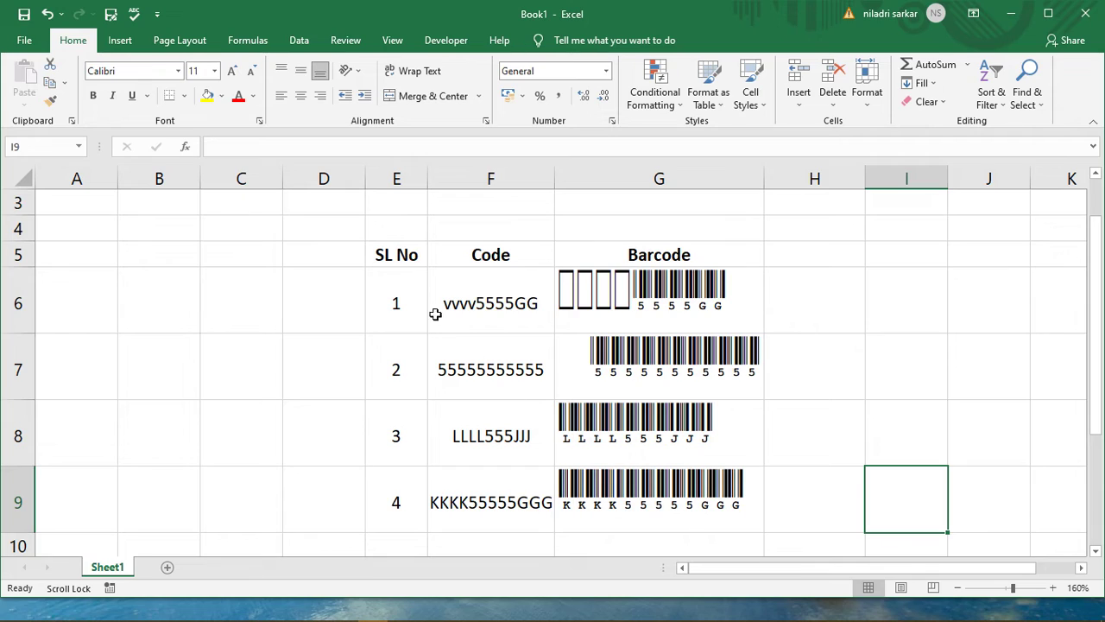
Overwrite the F6 code with LLLLL5555JJ, dismissing a stray Go To prompt.
left_click(481, 307)
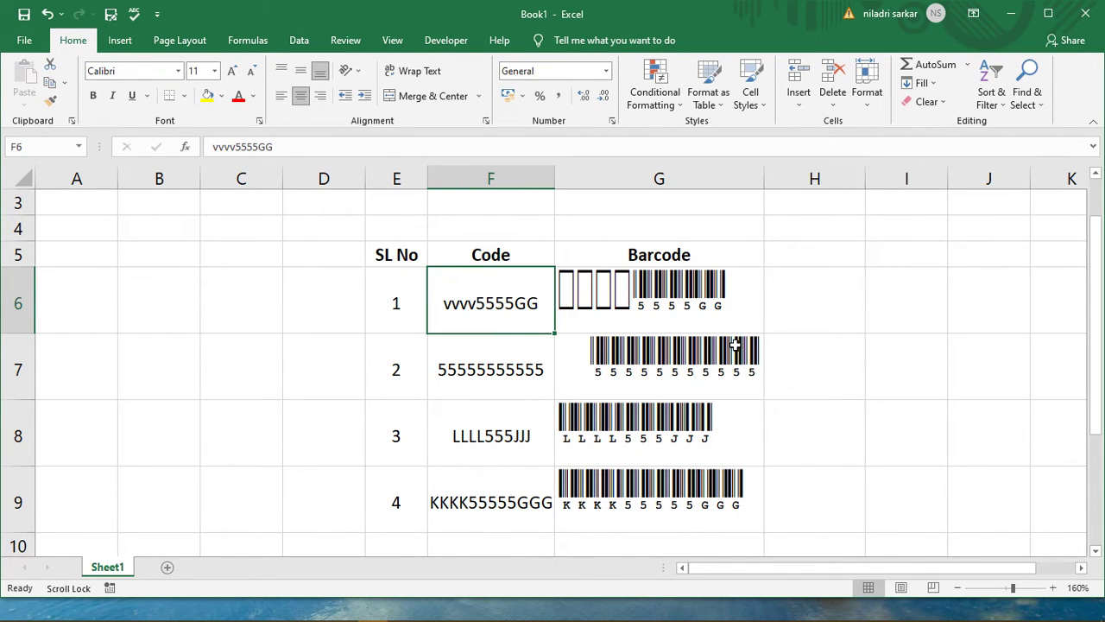
key("F5")
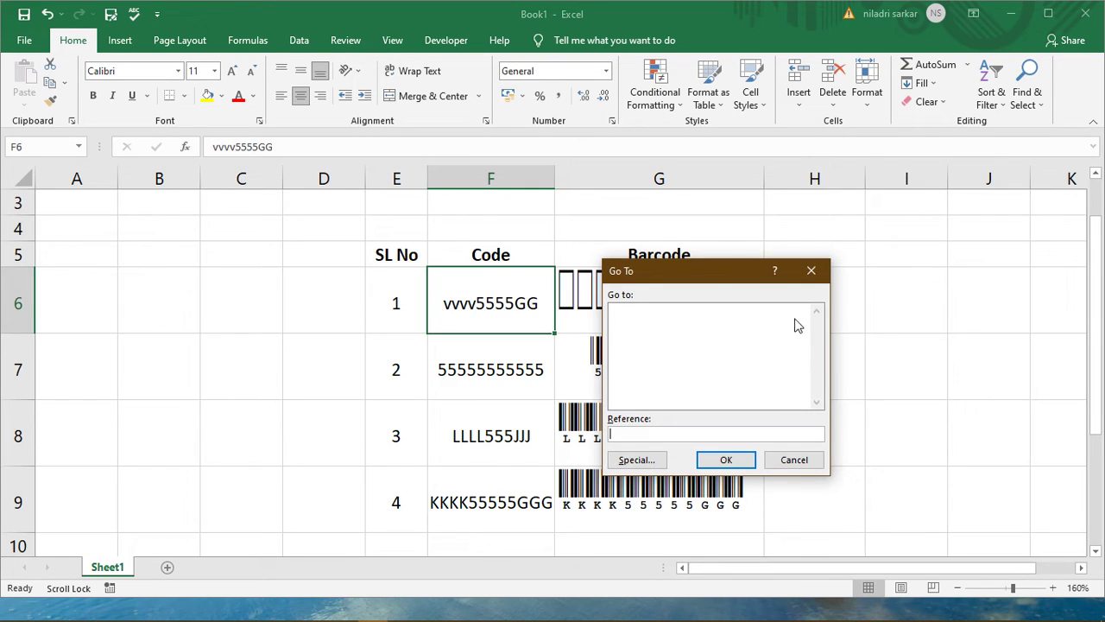
left_click(811, 270)
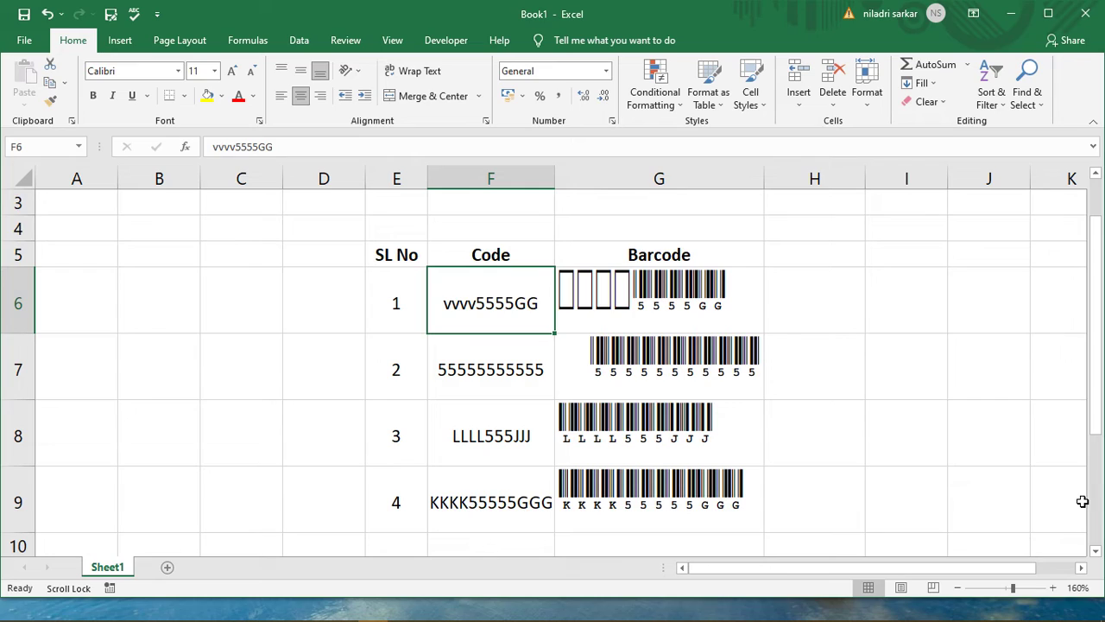
type("LLLLL")
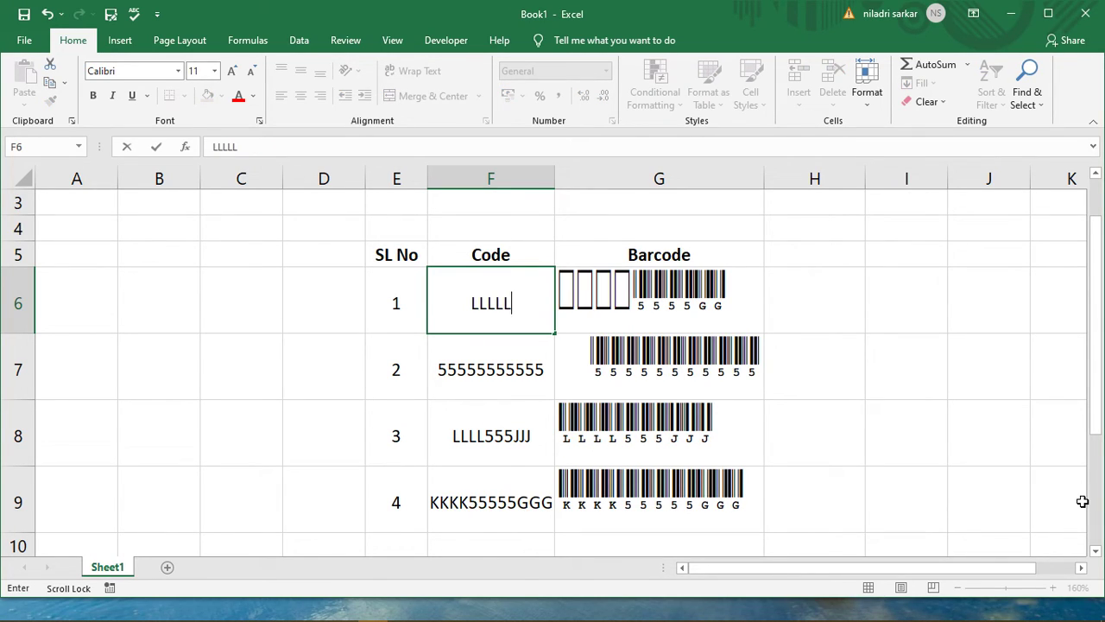
type("5555")
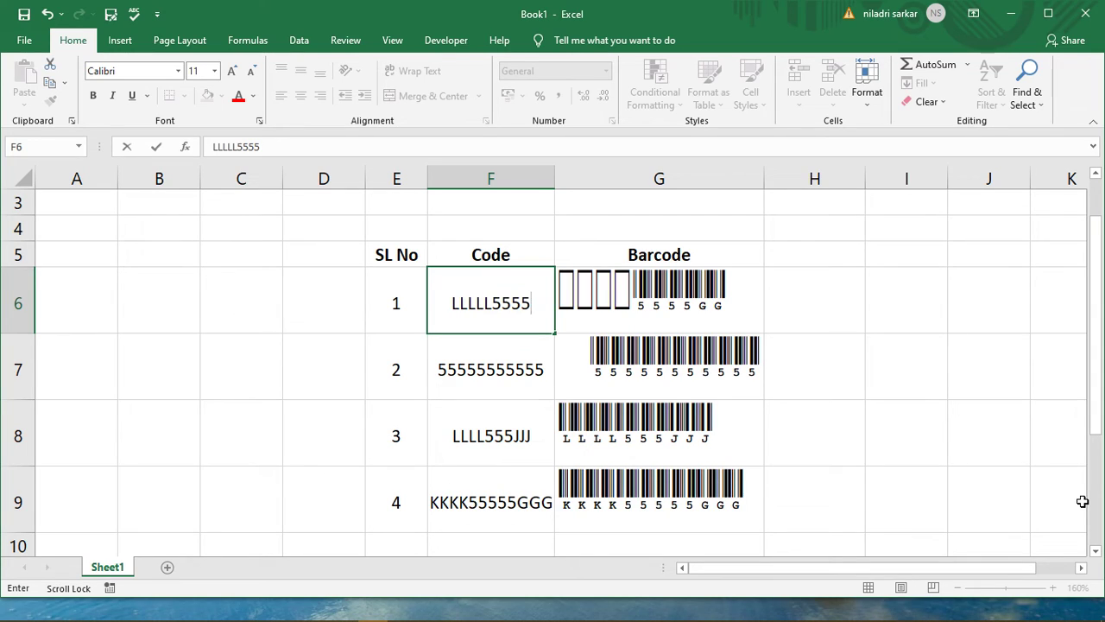
type("JJ")
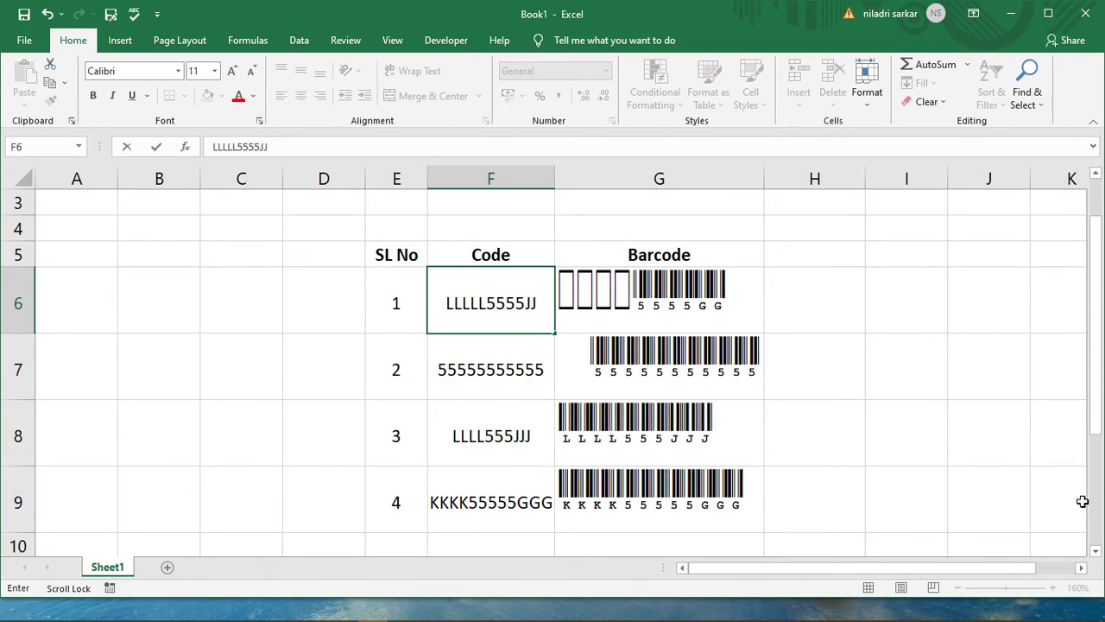
left_click(652, 311)
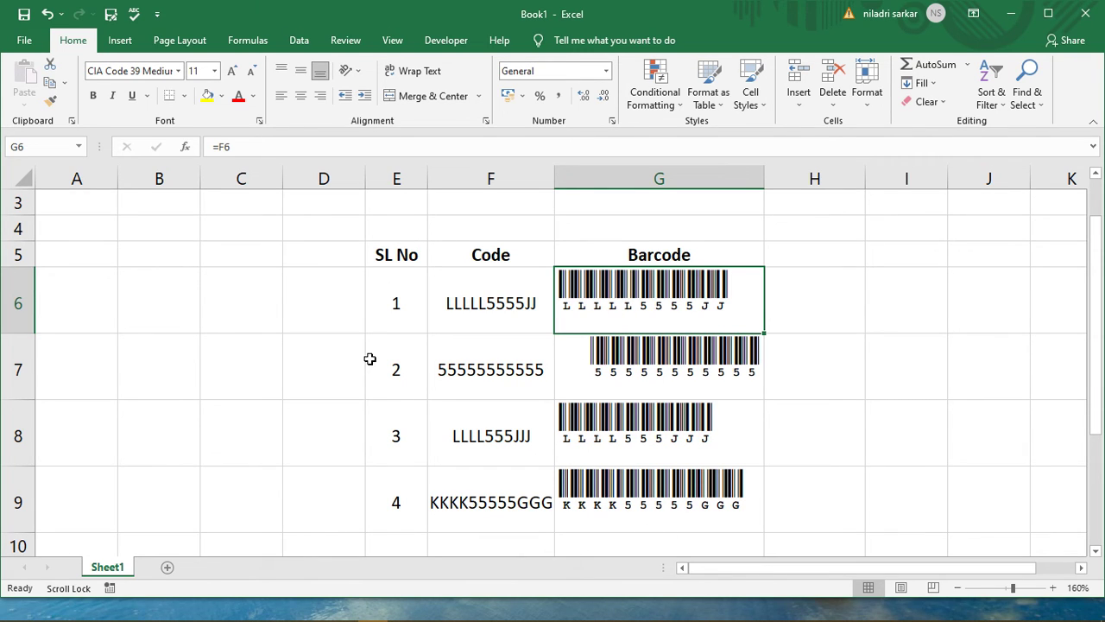
scroll(370, 358, "up", 1)
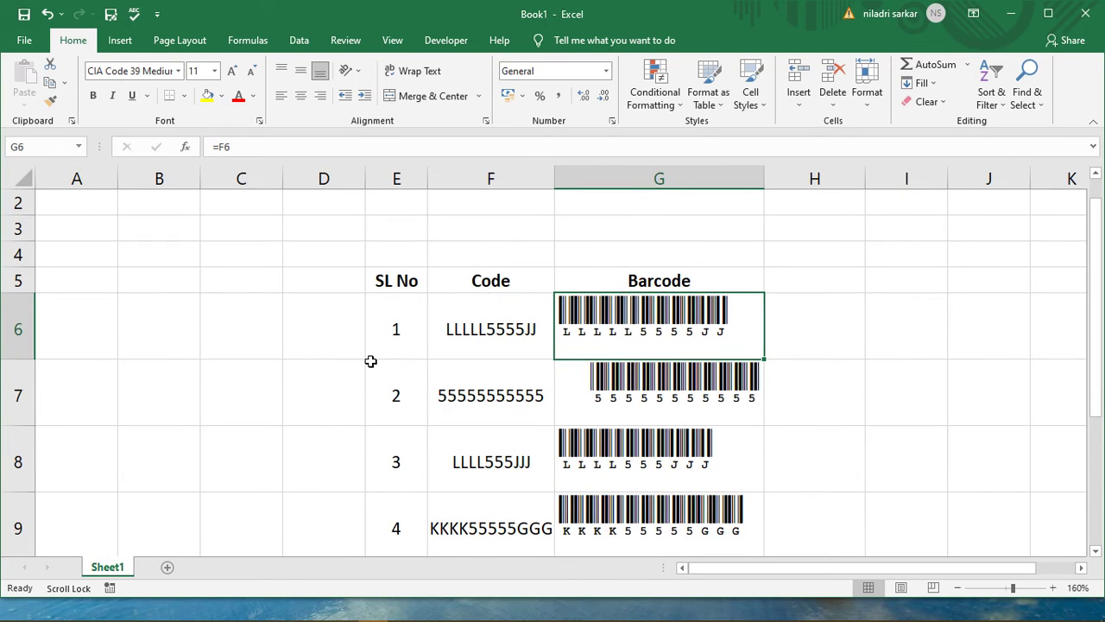